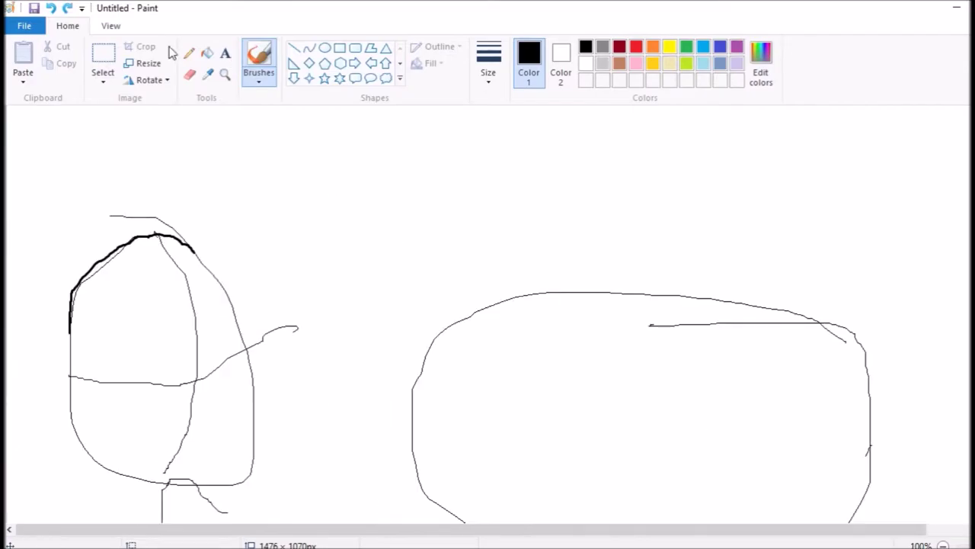
- Ink two pointed cat ears and the upper head curve on the small figure in thick black, and erase the line across the first ear's base
scroll(348, 407, up, 2)
click(259, 57)
mouse_move(217, 192)
mouse_down()
mouse_move(227, 347)
mouse_move(320, 271)
mouse_up()
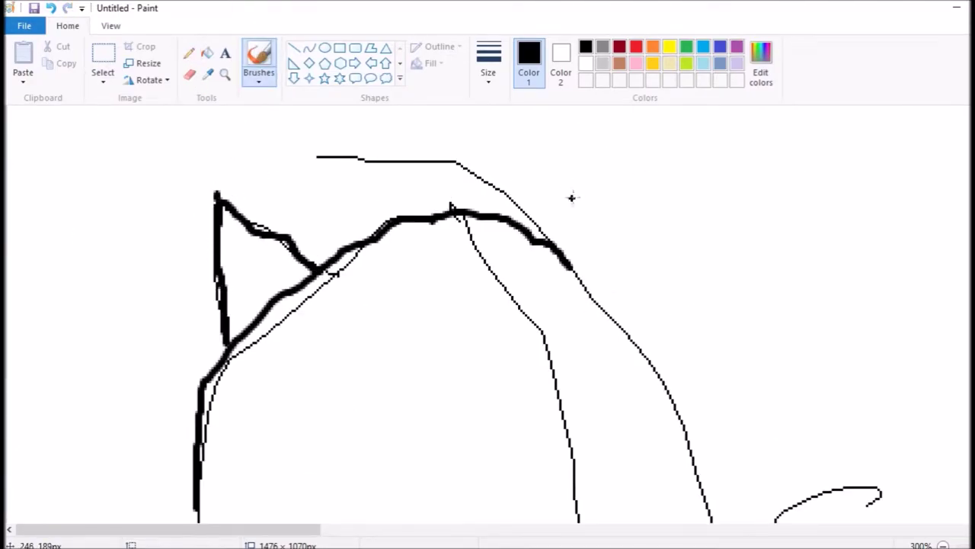
drag(576, 260, 635, 337)
mouse_move(418, 218)
mouse_down()
mouse_move(474, 180)
mouse_move(497, 206)
mouse_up()
click(189, 74)
mouse_move(251, 335)
mouse_down()
mouse_move(273, 297)
mouse_move(304, 285)
mouse_up()
- Ink the right side of the figure's head in thick black, following the sketch down around the jaw corner
scroll(304, 286, down, 3)
scroll(488, 312, down, 3)
scroll(487, 312, up, 3)
click(259, 57)
mouse_move(419, 139)
mouse_down()
mouse_move(480, 232)
mouse_move(511, 411)
mouse_up()
scroll(488, 312, down, 1)
scroll(488, 313, up, 3)
scroll(488, 313, down, 2)
drag(509, 256, 443, 418)
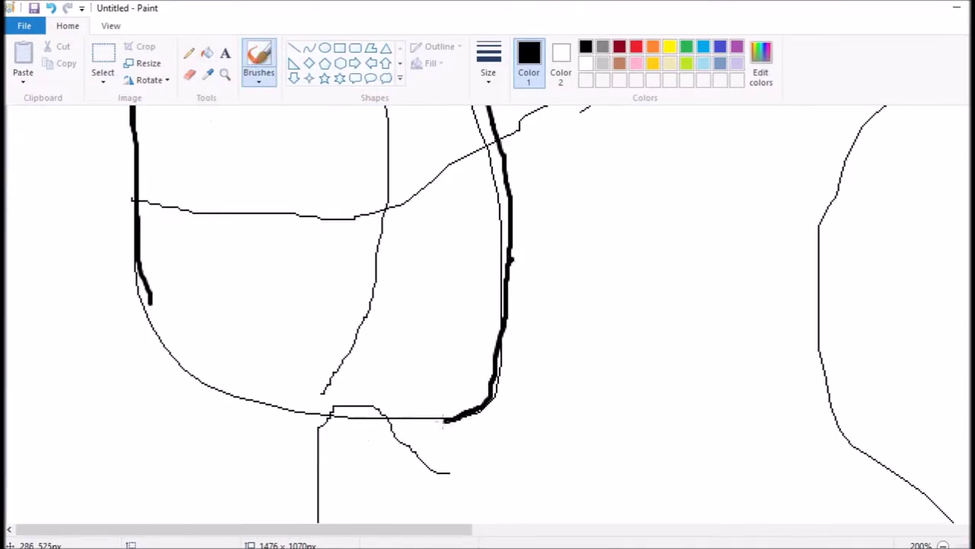
- Ink the remaining left jaw, the neck and the body outline below the head in thick black
scroll(487, 313, down, 2)
scroll(487, 313, up, 1)
scroll(230, 267, down, 3)
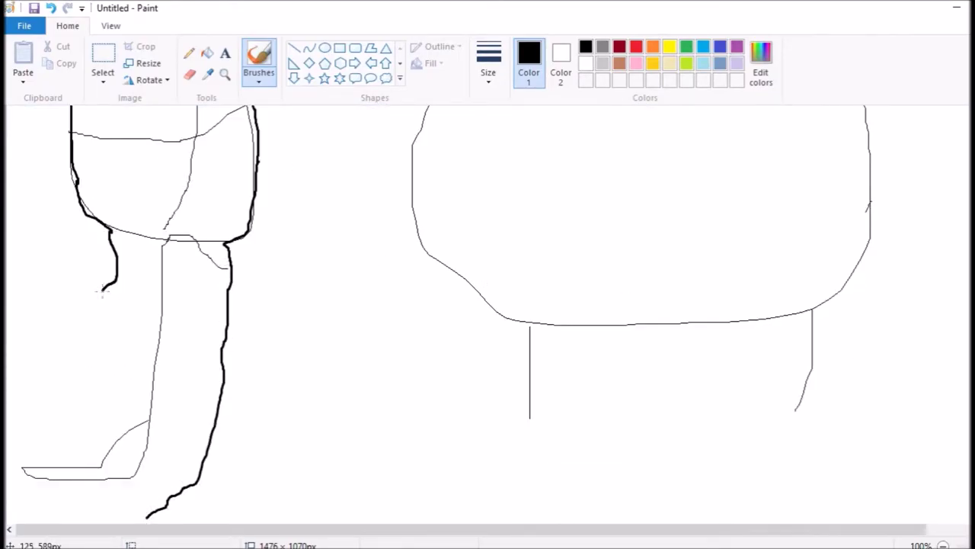
- Ink long pointed pigtails with inner strand lines on both sides of the head
scroll(187, 293, up, 5)
drag(187, 294, 304, 500)
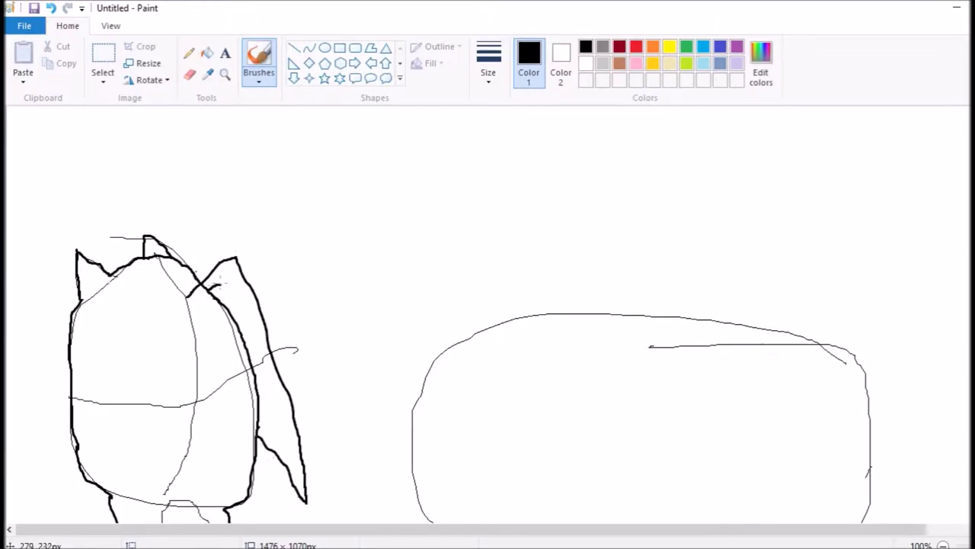
drag(211, 286, 286, 467)
drag(109, 314, 47, 466)
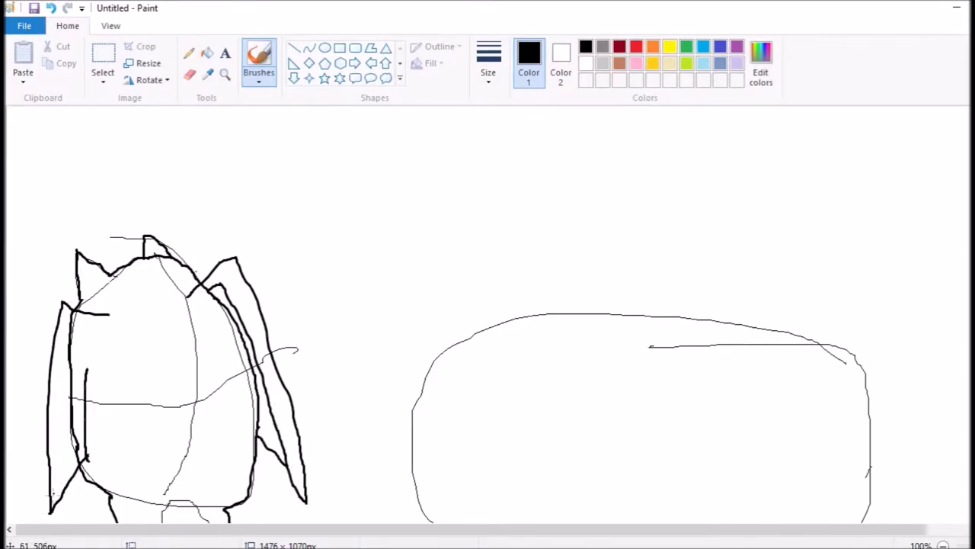
click(52, 7)
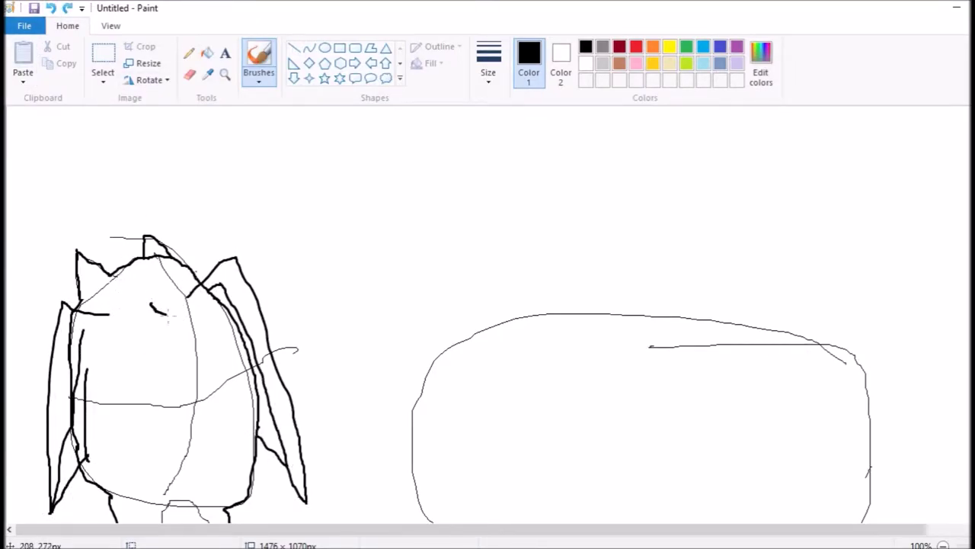
- Ink the outlines of the two legs below the figure's body in thick black
scroll(204, 259, down, 7)
click(189, 52)
click(259, 58)
drag(175, 494, 185, 505)
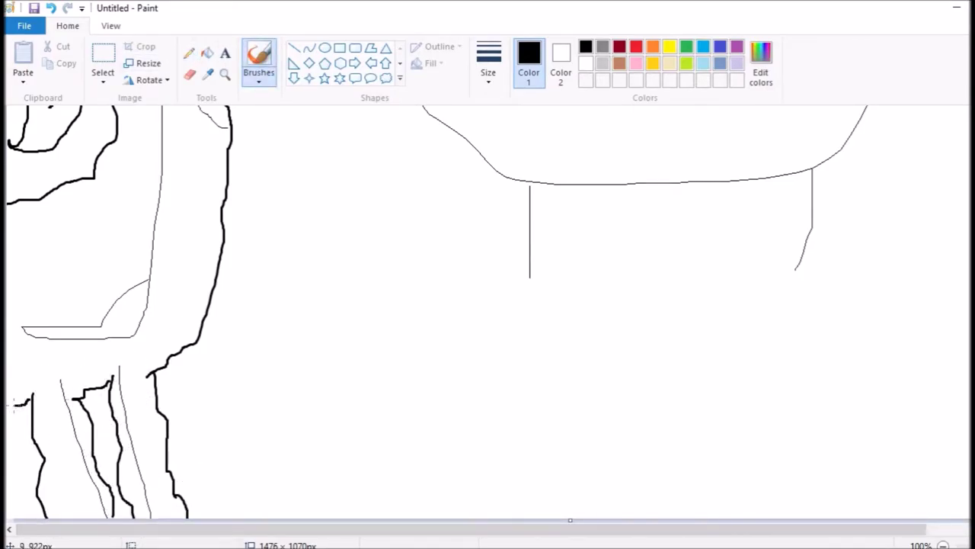
- Draw the figure's left-hand eye on the face guide, with its outline, upper lid and side lashes
scroll(445, 462, up, 5)
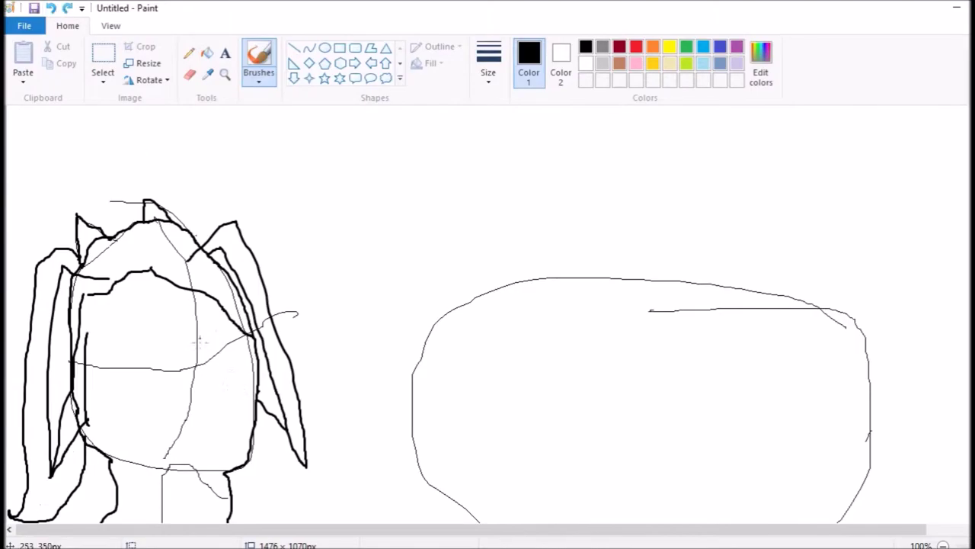
ctrl+scroll(200, 340, up, 3)
scroll(200, 340, down, 1)
scroll(200, 341, down, 5)
scroll(610, 514, up, 2)
mouse_move(609, 519)
mouse_down()
mouse_move(425, 366)
mouse_move(403, 364)
mouse_up()
drag(411, 387, 456, 387)
mouse_move(417, 329)
mouse_down()
mouse_move(455, 328)
mouse_move(605, 402)
mouse_up()
scroll(530, 343, down, 2)
drag(461, 198, 433, 199)
- Draw a thickened, arched eyebrow above the left-hand eye and add a small highlight inside the eye
scroll(447, 311, up, 2)
drag(446, 312, 653, 320)
drag(525, 291, 618, 298)
scroll(602, 305, down, 4)
scroll(533, 305, up, 3)
mouse_move(545, 173)
mouse_down()
mouse_move(534, 371)
mouse_move(560, 377)
mouse_move(599, 218)
mouse_up()
scroll(771, 383, up, 1)
drag(792, 419, 876, 213)
key(ctrl+z)
mouse_move(830, 399)
mouse_down()
mouse_move(864, 175)
mouse_move(826, 236)
mouse_move(962, 233)
mouse_up()
key(ctrl+z)
- Draw the narrower right-hand eye with its outline, iris curve, highlight and outer lashes
drag(966, 244, 938, 263)
mouse_move(831, 407)
mouse_down()
mouse_move(876, 362)
mouse_move(841, 337)
mouse_move(876, 377)
mouse_up()
drag(846, 259, 823, 389)
mouse_move(853, 237)
mouse_down()
mouse_move(873, 282)
mouse_move(869, 256)
mouse_up()
scroll(853, 305, down, 4)
scroll(84, 252, up, 3)
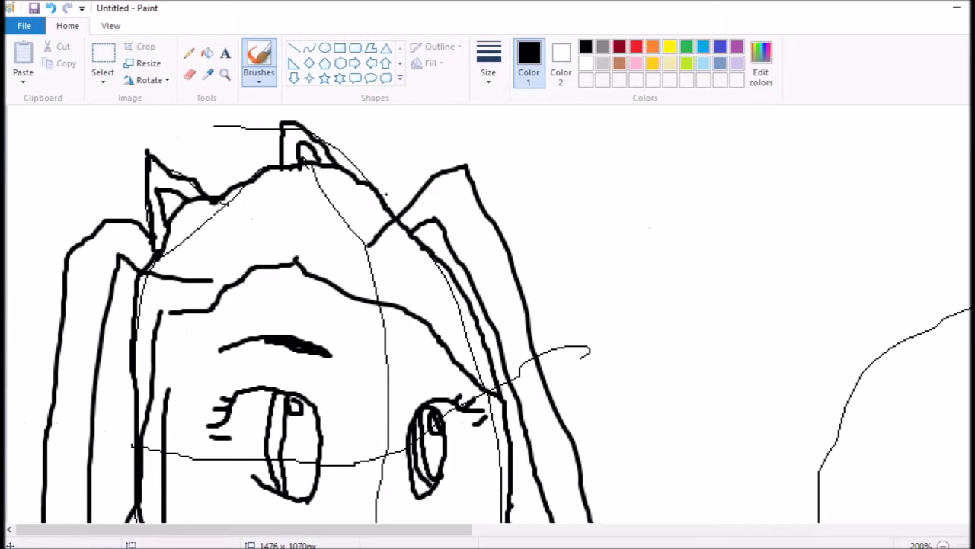
- Erase parts of the left-hand eye and redraw its iris and side lines in a narrower shape
scroll(488, 320, down, 5)
scroll(488, 320, up, 5)
click(190, 74)
mouse_move(458, 320)
mouse_down()
mouse_move(410, 246)
mouse_move(438, 320)
mouse_up()
click(259, 60)
mouse_move(384, 212)
mouse_down()
mouse_move(430, 328)
mouse_move(377, 342)
mouse_move(390, 215)
mouse_up()
drag(382, 215, 374, 342)
drag(415, 217, 404, 288)
- Erase the upper lid of the left-hand eye and redraw it as a curve reaching out to the lashes
click(190, 74)
mouse_move(314, 264)
mouse_down()
mouse_move(450, 236)
mouse_move(381, 248)
mouse_up()
click(259, 59)
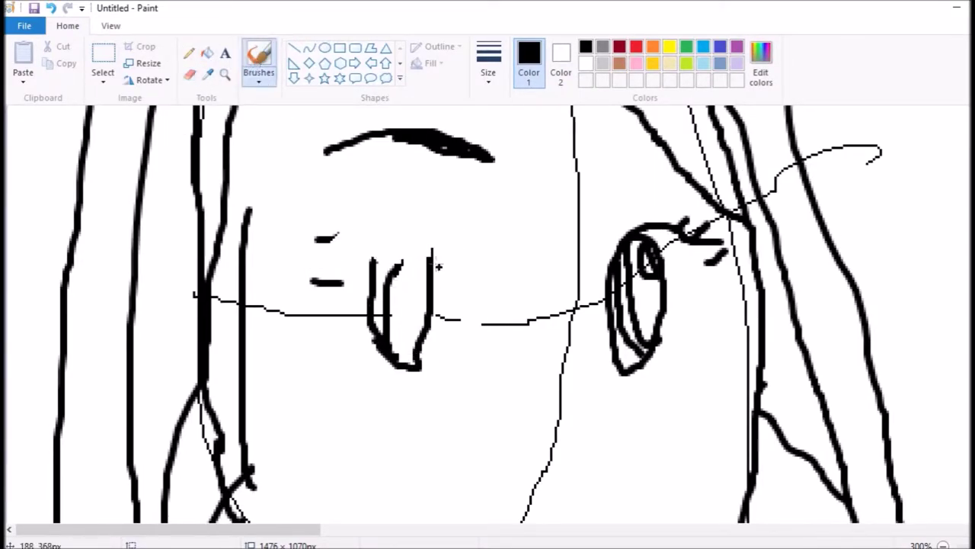
drag(431, 270, 316, 240)
- Clean up the top of the left-hand eye with the eraser and redraw the highlight inside it
click(189, 74)
drag(403, 233, 395, 283)
click(259, 59)
drag(408, 226, 396, 246)
scroll(549, 195, down, 1)
click(190, 74)
mouse_move(420, 209)
mouse_down()
mouse_move(420, 240)
mouse_move(404, 218)
mouse_up()
- Draw a short nose line and a cat-like curved mouth on the lower face
click(260, 60)
scroll(553, 308, down, 1)
mouse_move(491, 392)
mouse_down()
mouse_move(539, 433)
mouse_move(628, 385)
mouse_up()
drag(486, 395, 521, 379)
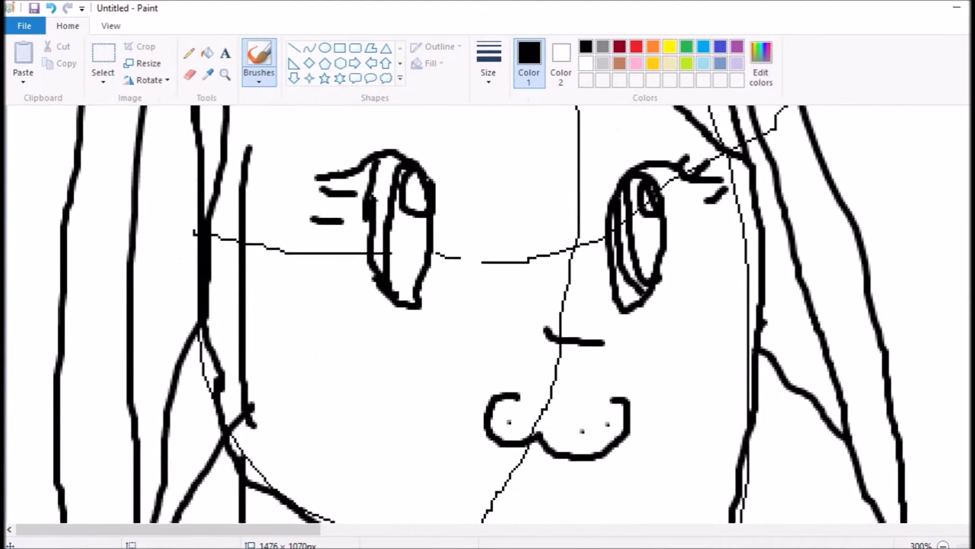
scroll(488, 314, down, 3)
scroll(487, 314, up, 2)
scroll(487, 314, up, 2)
scroll(214, 236, down, 1)
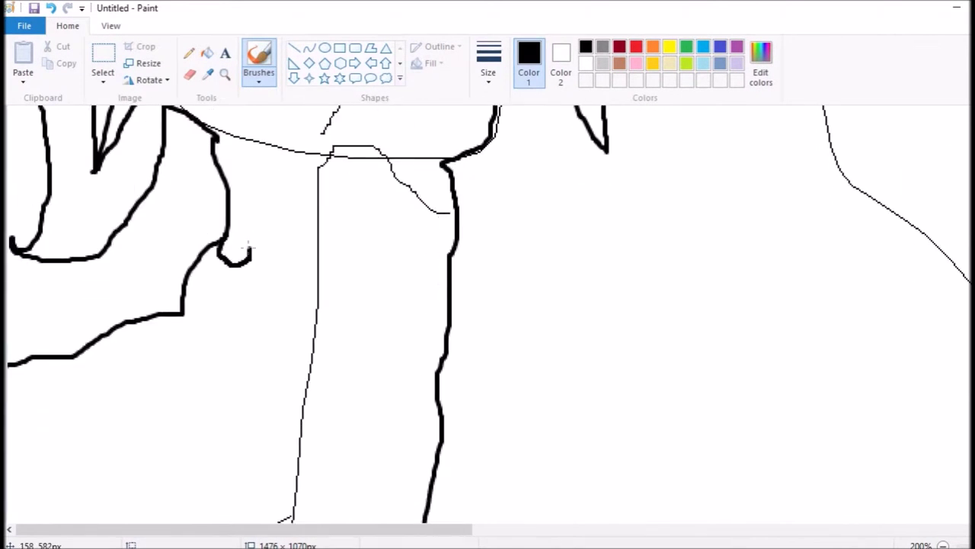
mouse_move(221, 243)
mouse_down()
mouse_move(381, 279)
mouse_move(448, 282)
mouse_move(270, 294)
mouse_move(327, 256)
mouse_up()
key(ctrl+z)
mouse_move(218, 237)
mouse_down()
mouse_move(343, 204)
mouse_move(448, 314)
mouse_up()
click(50, 7)
key(ctrl+z)
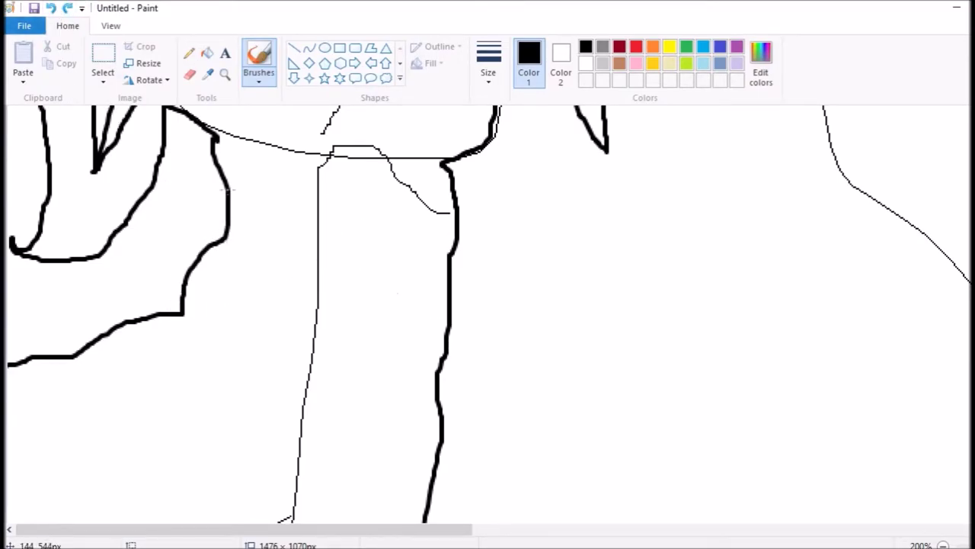
drag(229, 192, 282, 288)
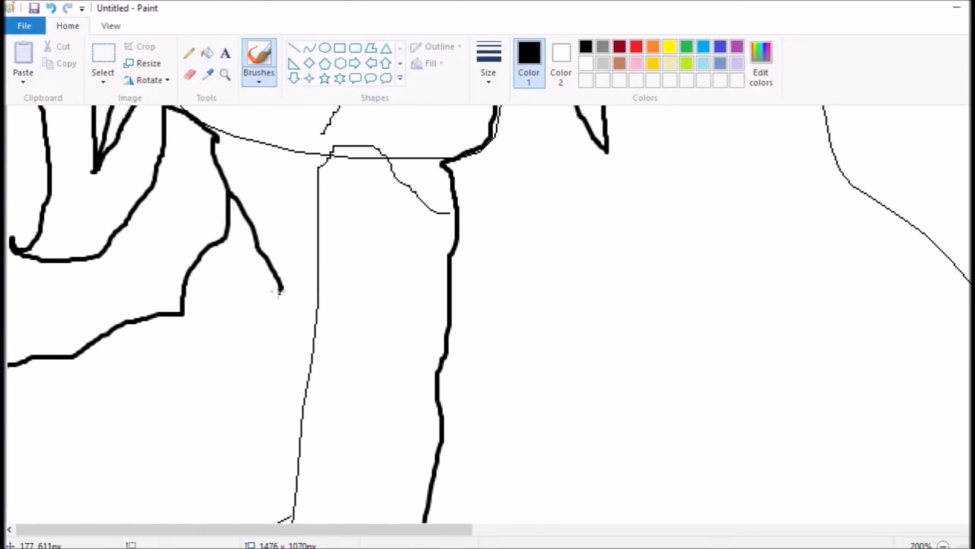
mouse_move(229, 227)
mouse_down()
mouse_move(309, 291)
mouse_move(455, 229)
mouse_up()
click(50, 7)
- Erase the thin sketch lines inside the figure's body and legs, leaving the thick outlines
key(ctrl+Page_Down)
key(ctrl+Page_Down)
key(ctrl+Page_Up)
key(ctrl+Page_Up)
scroll(487, 305, up, 3)
click(189, 74)
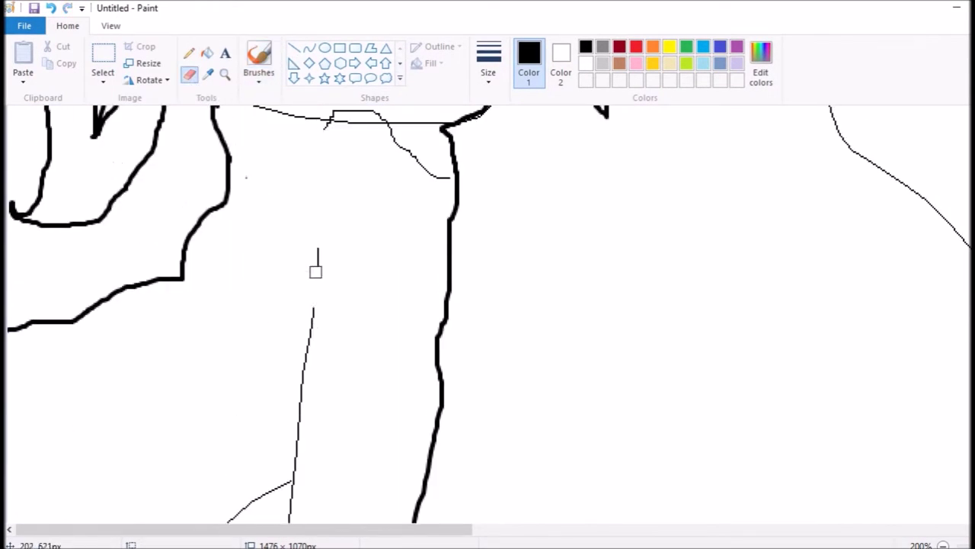
scroll(196, 254, down, 4)
drag(196, 255, 256, 281)
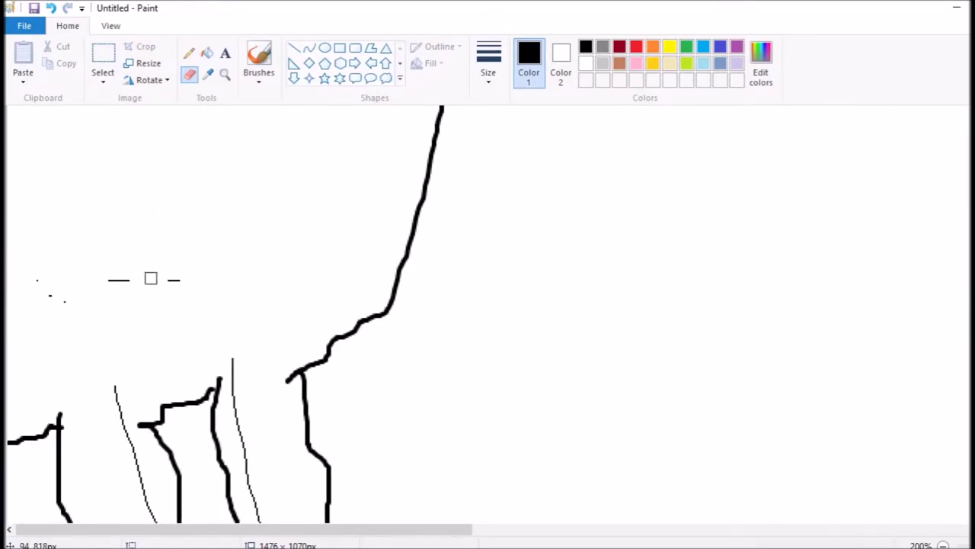
drag(188, 289, 44, 295)
scroll(44, 295, down, 3)
drag(116, 239, 206, 518)
- Extend the inked jaw ends and erase the thin chin, neck and vertical face guide lines
scroll(229, 495, up, 8)
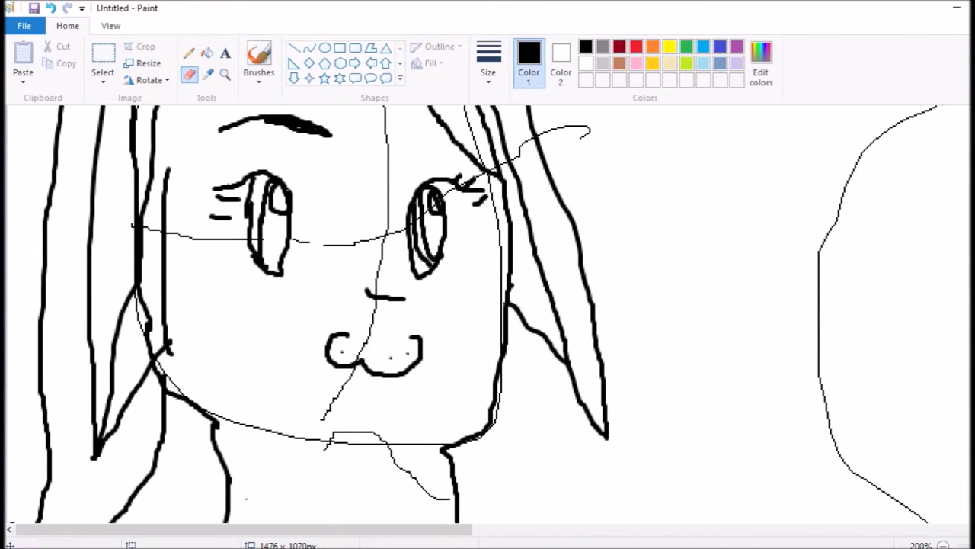
scroll(488, 305, down, 1)
click(259, 61)
click(189, 74)
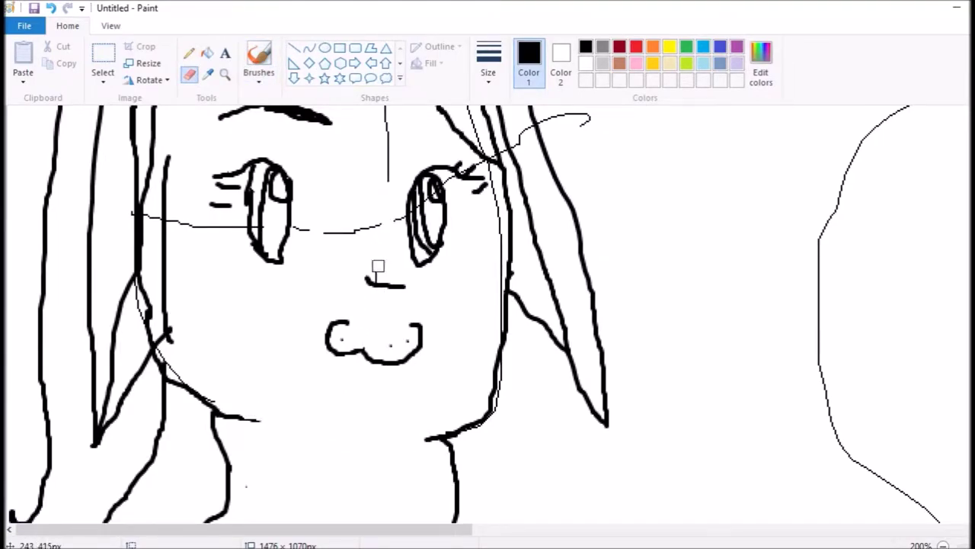
drag(377, 260, 377, 282)
- Erase the horizontal guide line across the face and restore the outlines broken by the eraser
scroll(377, 282, up, 4)
scroll(385, 320, down, 2)
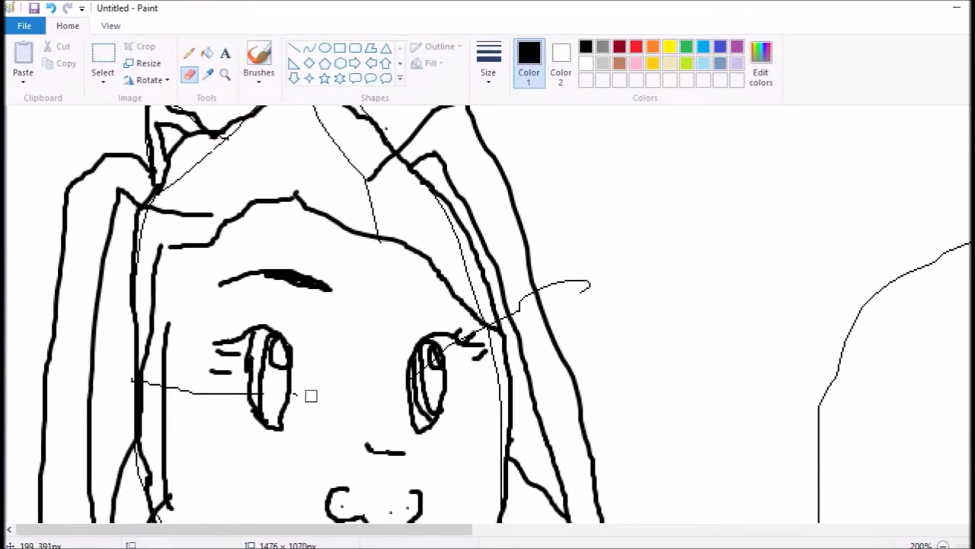
click(259, 61)
click(189, 74)
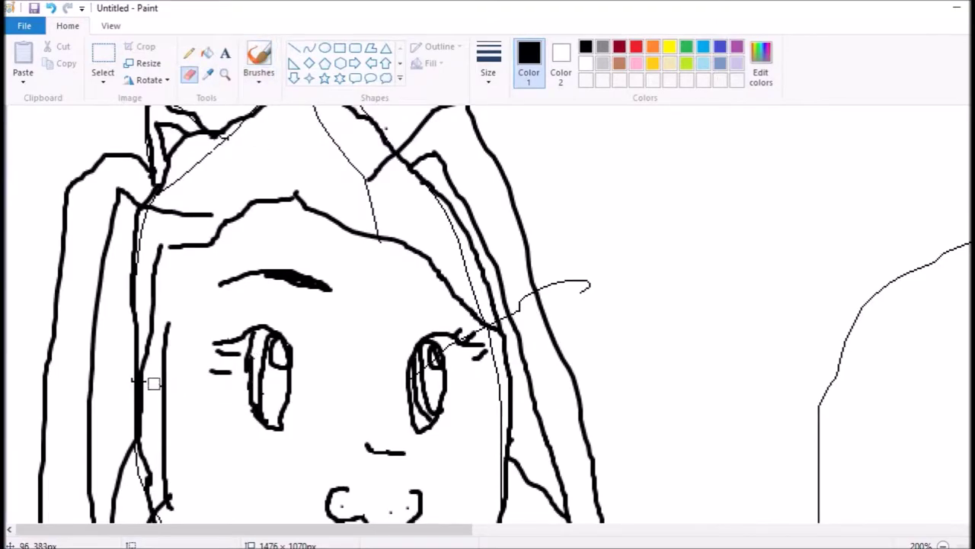
- Erase the guide line running through the right pigtail and redraw the gaps left in the hair outlines
drag(369, 187, 583, 288)
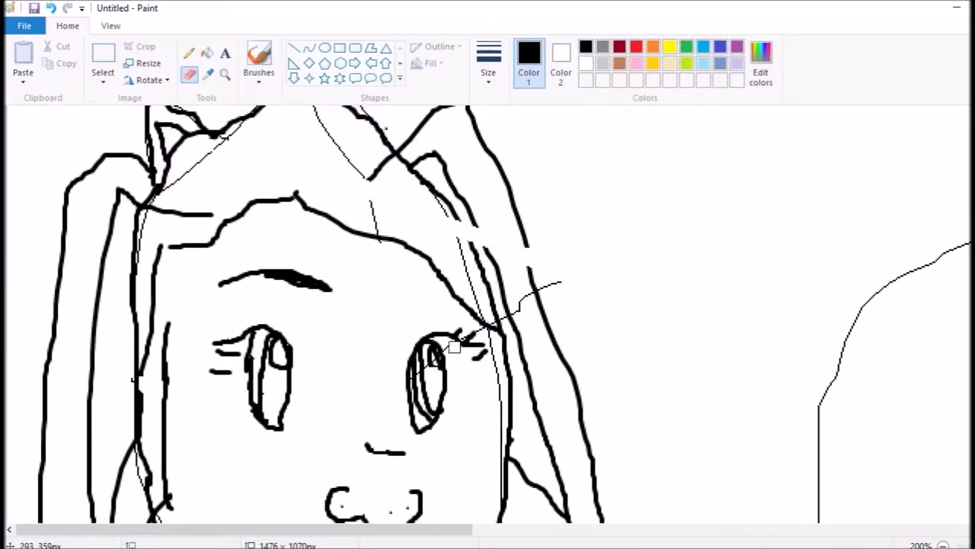
click(259, 61)
drag(528, 263, 551, 324)
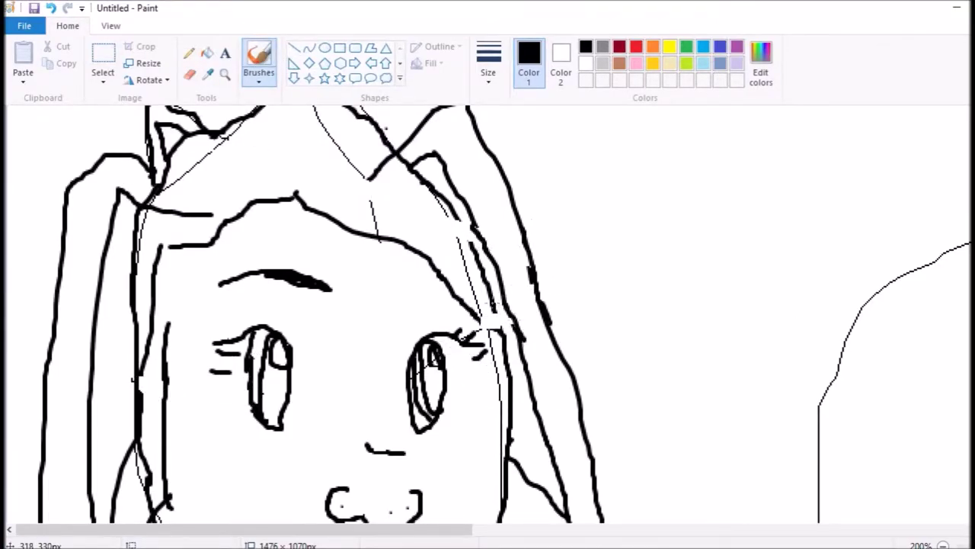
- Erase the remaining thin sketch lines around the hair, the top of the head and the ears
click(189, 74)
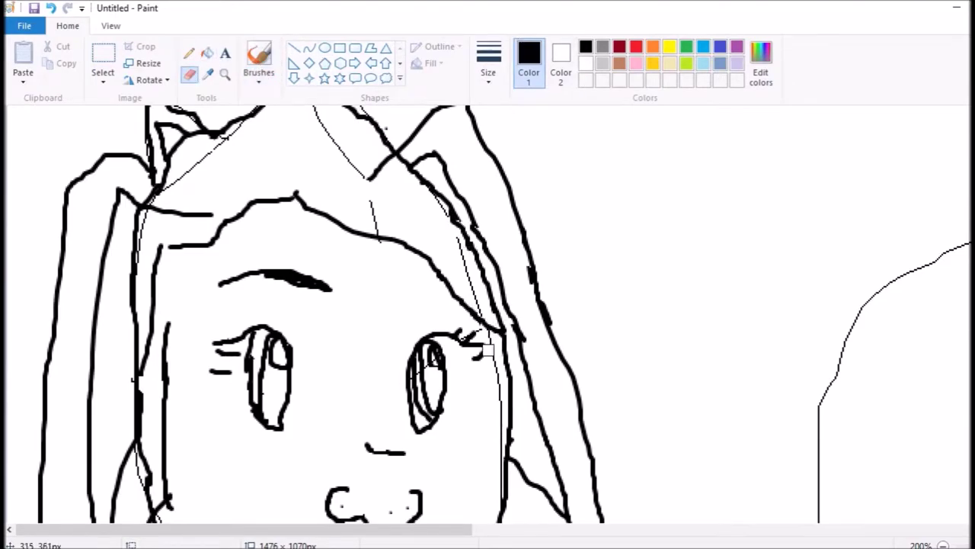
scroll(220, 326, up, 5)
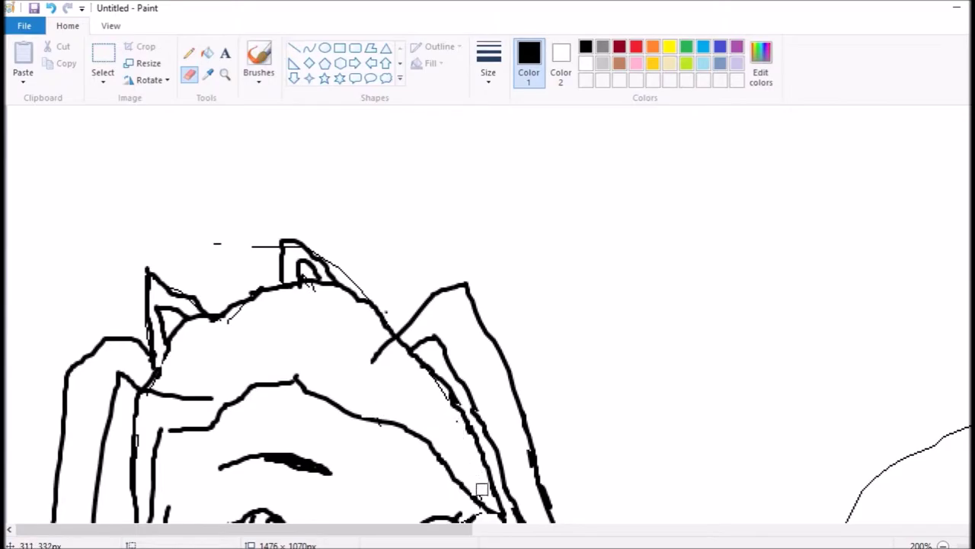
drag(253, 246, 285, 250)
scroll(701, 230, down, 4)
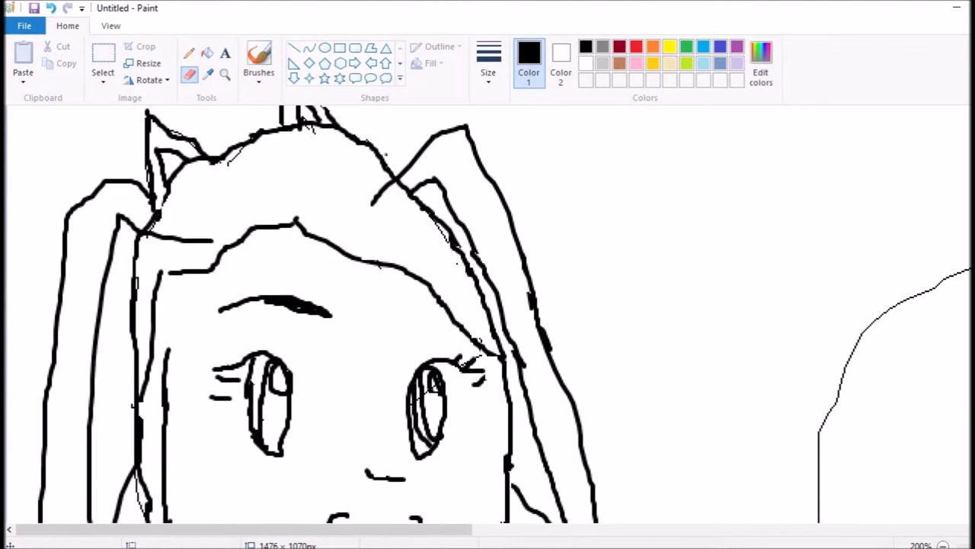
- Define a light peach custom colour (red 255, green 193, blue 164) as the drawing colour
scroll(488, 312, up, 2)
click(760, 65)
click(388, 231)
click(678, 197)
click(383, 387)
- Fill the figure's face and head with the light peach colour
click(207, 53)
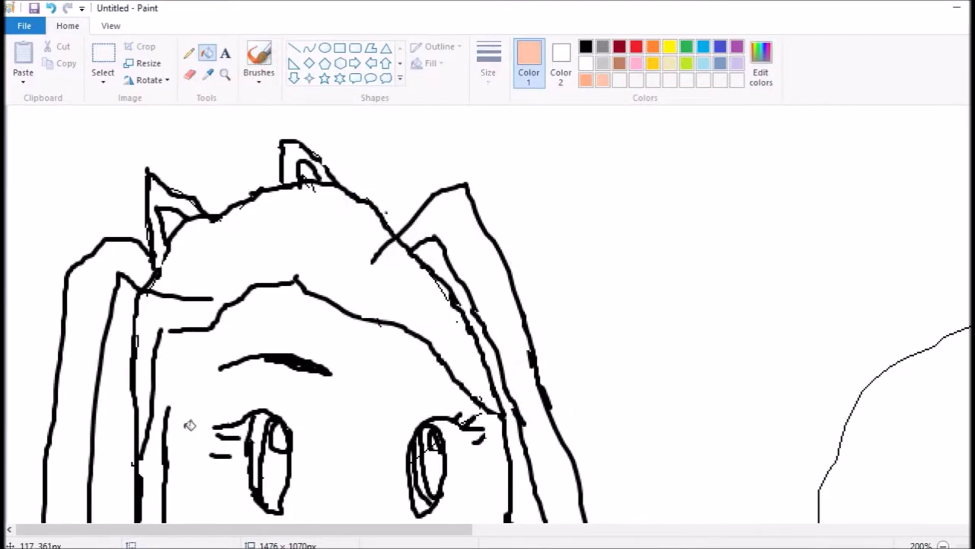
scroll(503, 369, down, 6)
click(503, 368)
key(ctrl+z)
click(329, 212)
scroll(488, 304, up, 7)
- Paint the right pigtail and the adjoining hair strands black with a wide textured brush
click(761, 65)
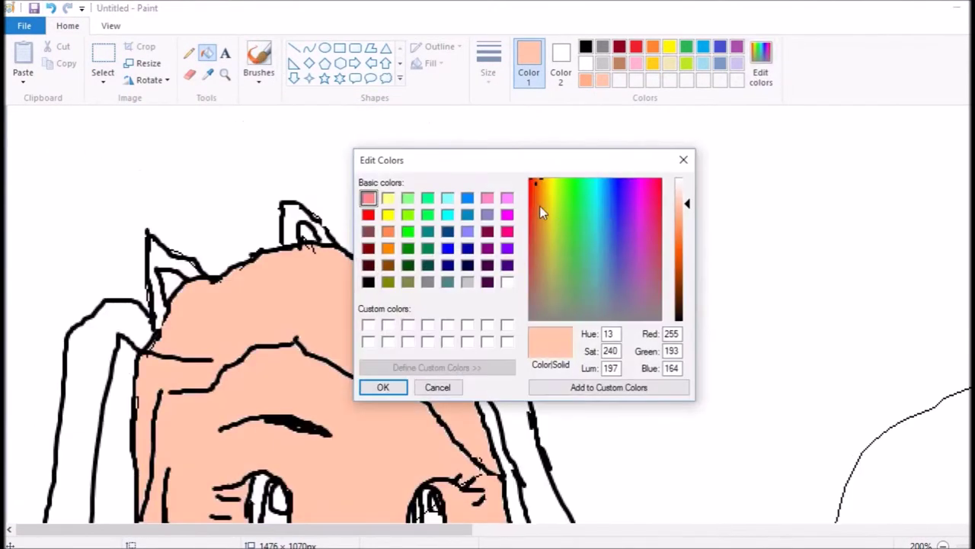
click(683, 160)
click(259, 72)
click(270, 145)
click(585, 48)
drag(453, 279, 530, 503)
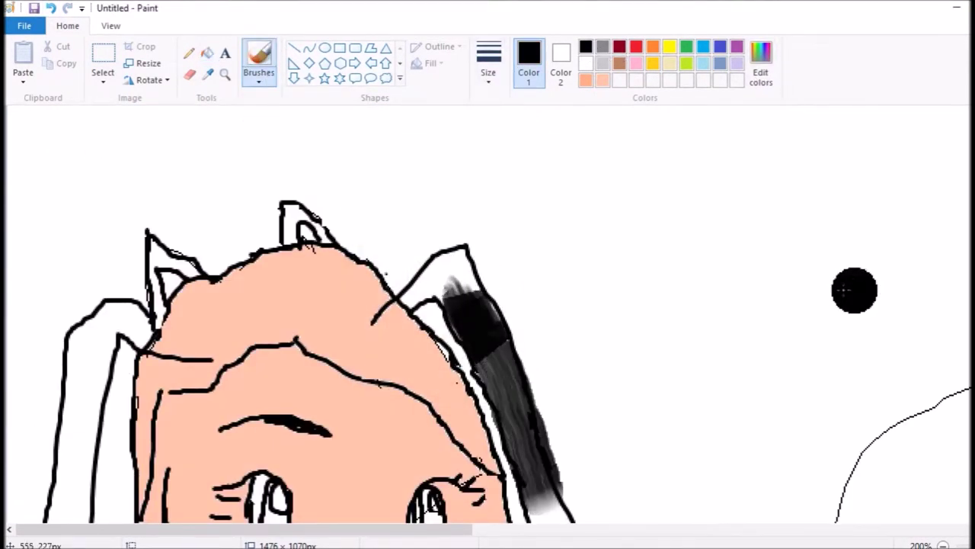
scroll(551, 224, down, 6)
mouse_move(550, 225)
mouse_down()
mouse_move(598, 412)
mouse_move(594, 404)
mouse_up()
scroll(548, 305, up, 4)
drag(457, 191, 533, 426)
mouse_move(426, 152)
mouse_down()
mouse_move(392, 185)
mouse_move(403, 239)
mouse_move(480, 328)
mouse_up()
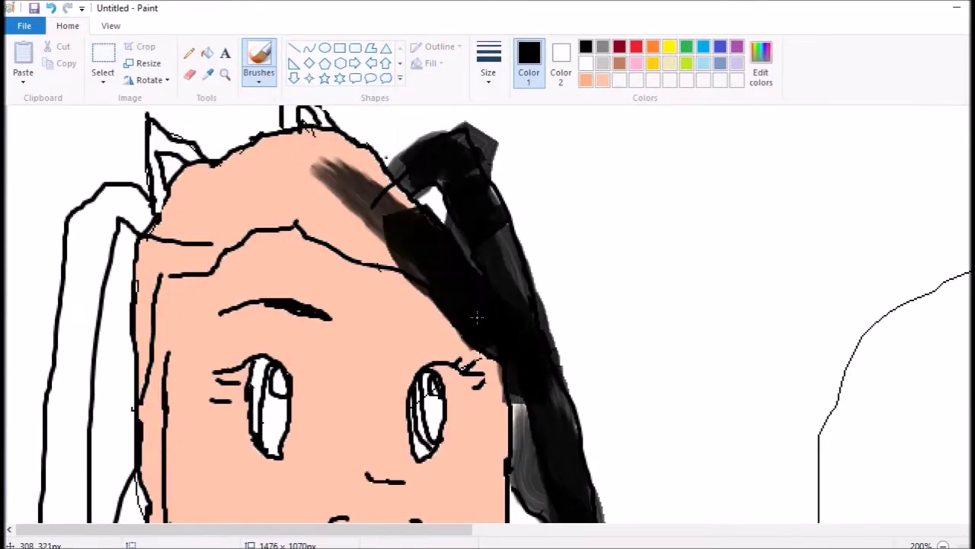
- Fill the peach head area with white
click(207, 58)
right_click(316, 221)
click(259, 61)
mouse_move(415, 225)
mouse_down()
mouse_move(283, 153)
mouse_move(175, 199)
mouse_move(322, 240)
mouse_move(411, 312)
mouse_up()
key(ctrl+z)
- Paint the top of the hair and the inner strand of the left pigtail black
mouse_move(411, 176)
mouse_down()
mouse_move(290, 191)
mouse_move(151, 367)
mouse_move(320, 228)
mouse_up()
scroll(145, 343, down, 1)
drag(134, 331, 148, 431)
scroll(148, 432, down, 3)
drag(160, 343, 118, 149)
- Mix a very dark grey custom colour and fill the outer strand of the left pigtail with it
scroll(118, 148, up, 5)
scroll(118, 148, down, 2)
scroll(118, 149, down, 4)
click(761, 65)
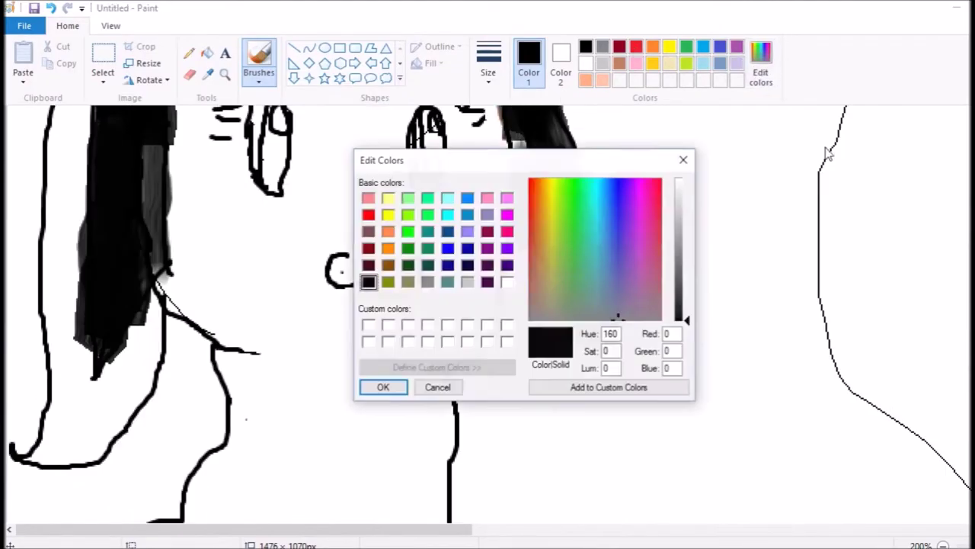
click(383, 387)
click(208, 52)
click(724, 457)
click(65, 229)
click(51, 7)
click(50, 8)
scroll(305, 267, up, 3)
scroll(240, 229, up, 1)
- Erase the ragged outer edge of the right pigtail and tidy the hairline along the forehead
click(190, 74)
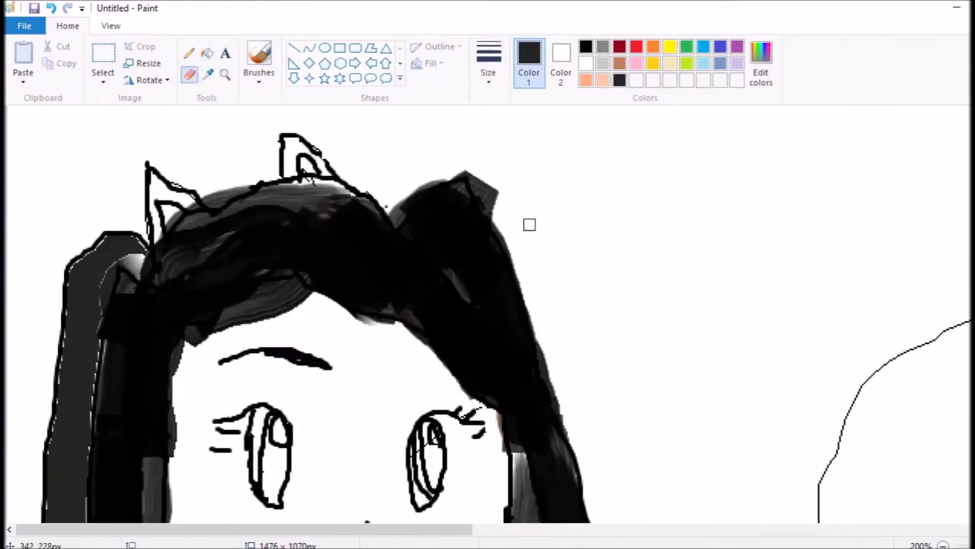
drag(493, 214, 562, 409)
scroll(579, 366, down, 3)
mouse_move(596, 328)
mouse_down()
mouse_move(592, 455)
mouse_move(538, 358)
mouse_up()
scroll(465, 225, up, 3)
mouse_move(443, 291)
mouse_down()
mouse_move(202, 261)
mouse_move(381, 235)
mouse_move(392, 247)
mouse_up()
scroll(488, 313, down, 5)
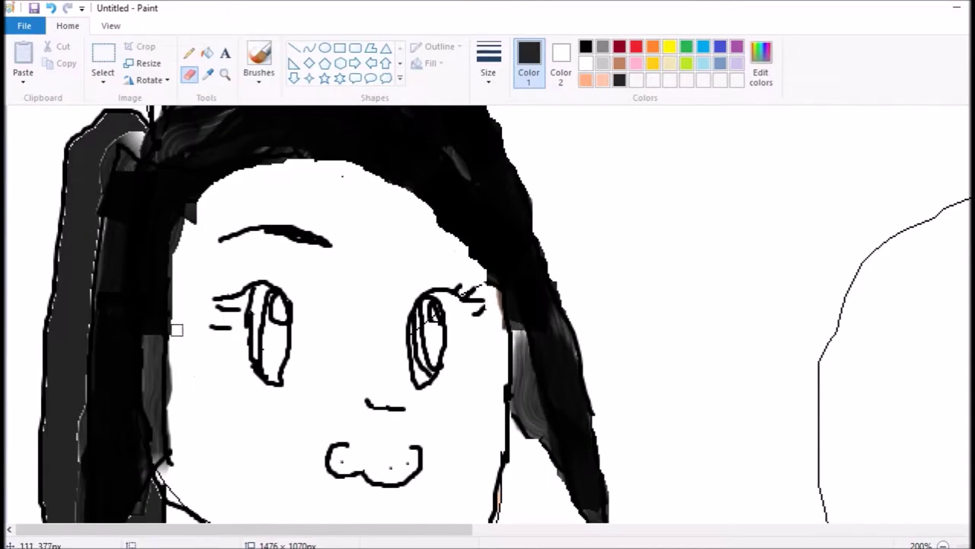
- Draw a slanted black eyebrow above the right eye, reaching to the hairline
ctrl+scroll(487, 312, up, 2)
click(259, 55)
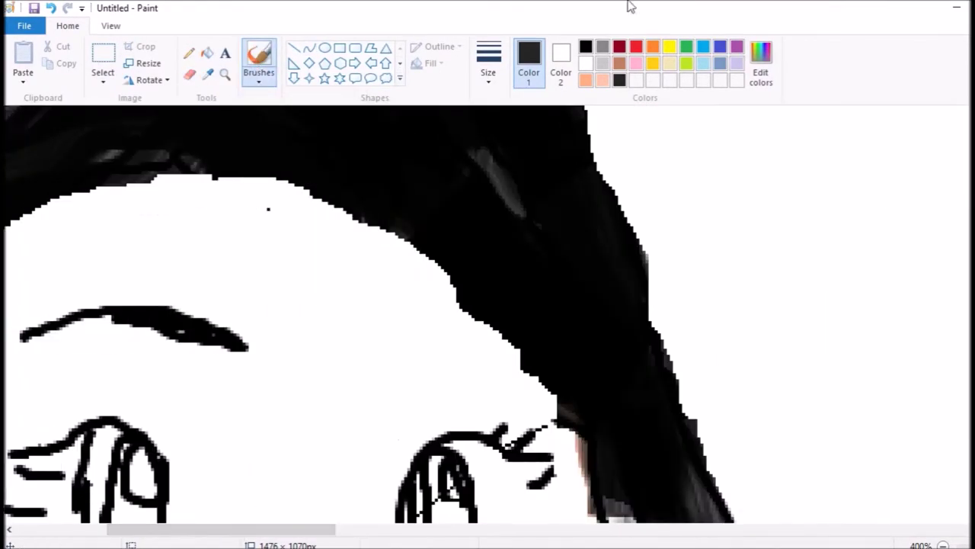
mouse_move(335, 355)
mouse_down()
mouse_move(467, 324)
mouse_move(346, 366)
mouse_up()
key(ctrl+z)
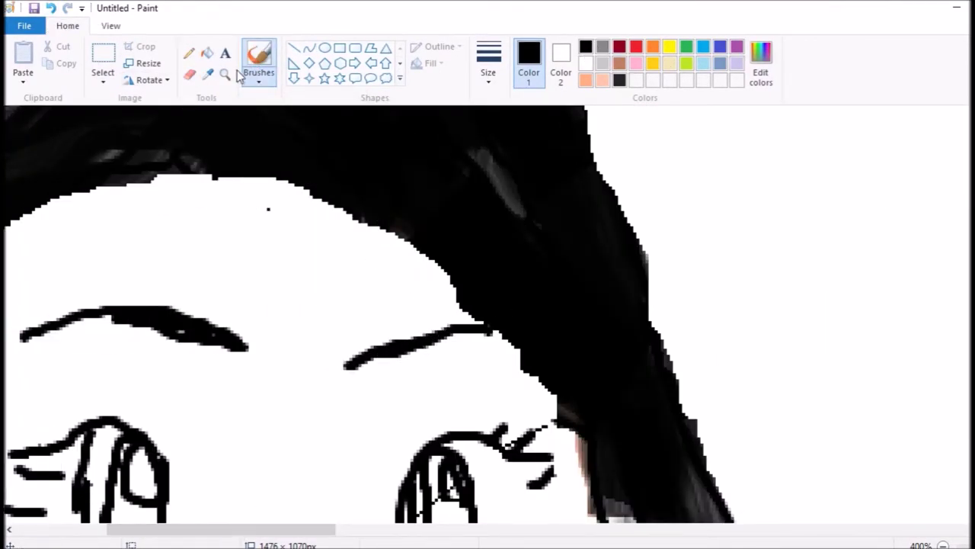
scroll(878, 268, down, 5)
ctrl+scroll(878, 269, down, 4)
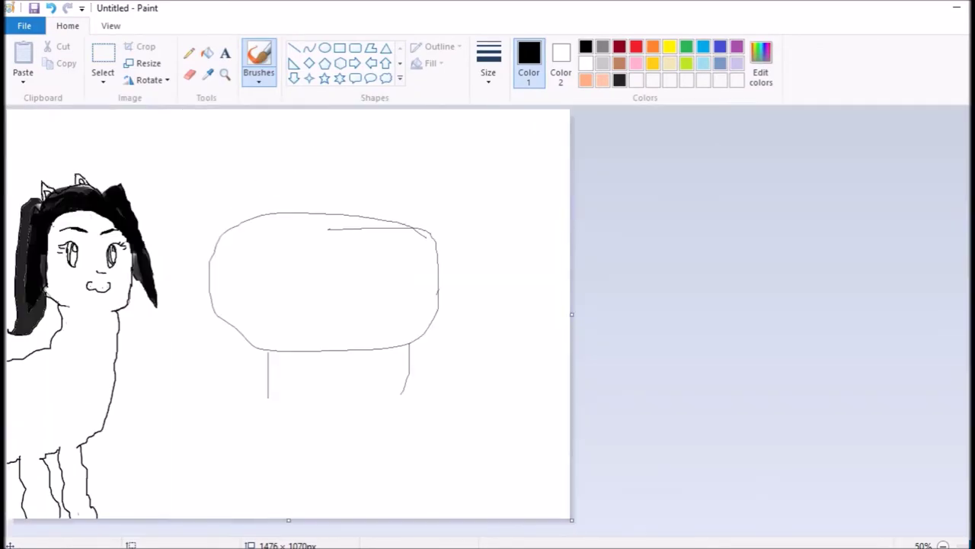
- Separate the tip of the left pigtail with a pencil line and fill the tip with black
ctrl+scroll(868, 474, up, 1)
scroll(640, 343, down, 2)
click(190, 53)
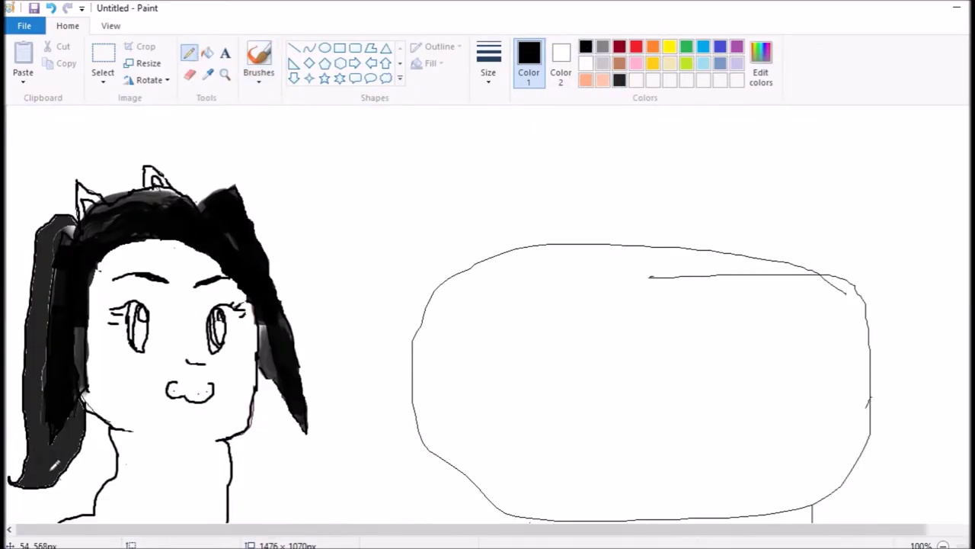
click(206, 53)
click(487, 153)
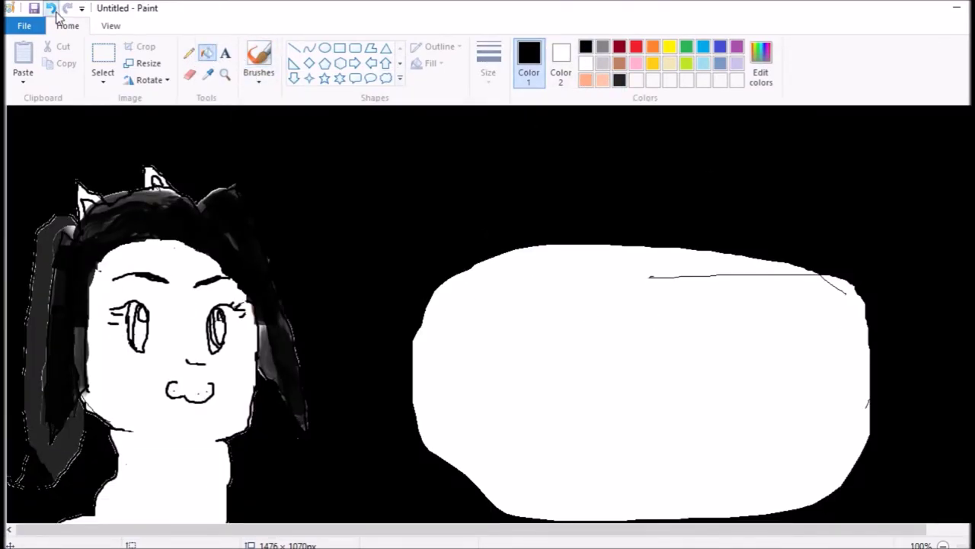
click(50, 9)
- Mix two cream custom colours and fill the face, body and outer ears with the lighter one
click(760, 65)
click(547, 221)
key(Return)
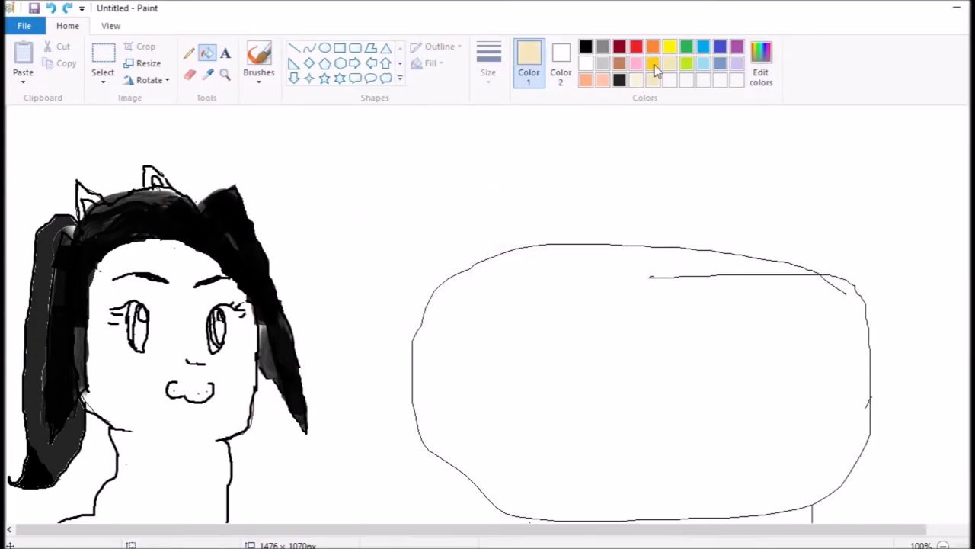
click(155, 236)
scroll(488, 305, up, 2)
scroll(487, 305, down, 1)
scroll(487, 305, up, 1)
- Outline shadows under the hairline, on the left cheek and left side of the neck, and fill them with the darker cream
click(188, 53)
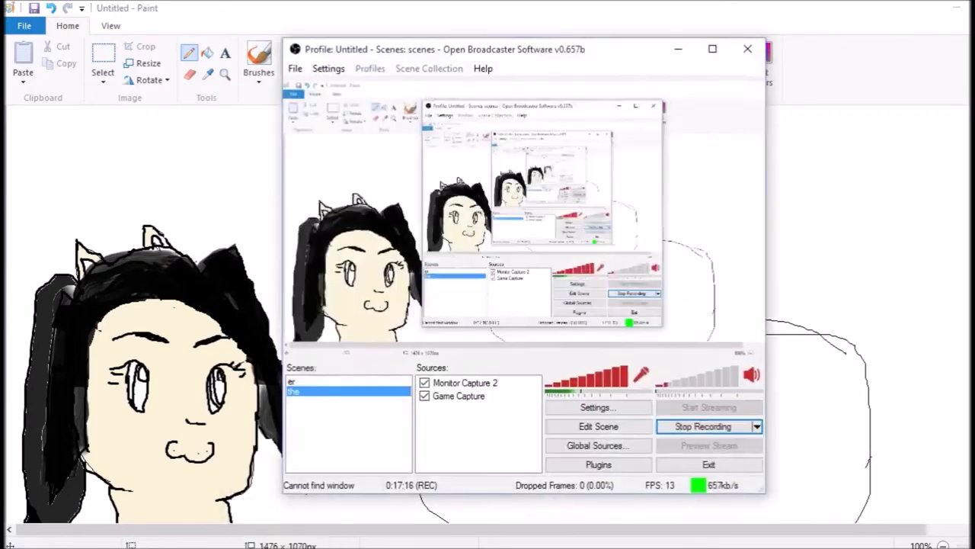
click(675, 46)
key(ctrl+Page_Up)
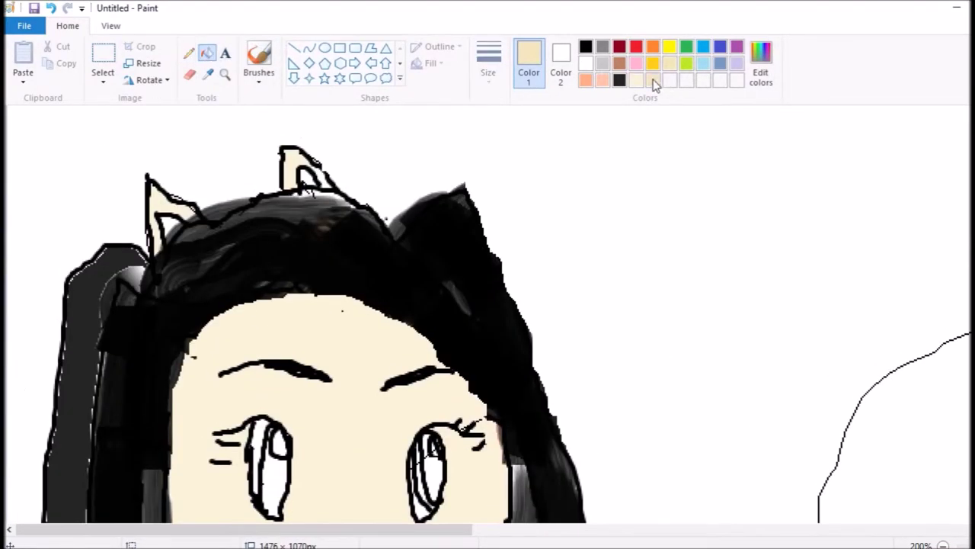
click(189, 52)
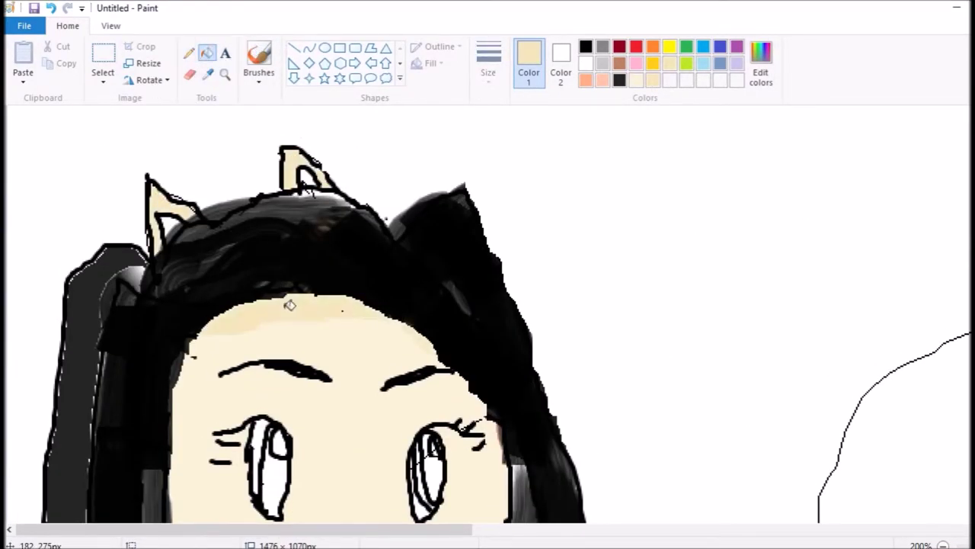
scroll(428, 343, down, 2)
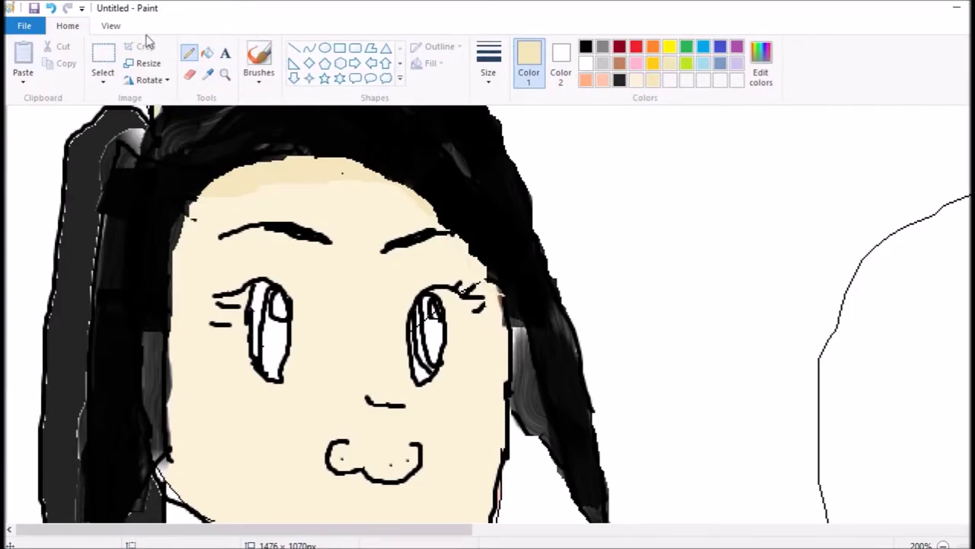
scroll(343, 343, down, 2)
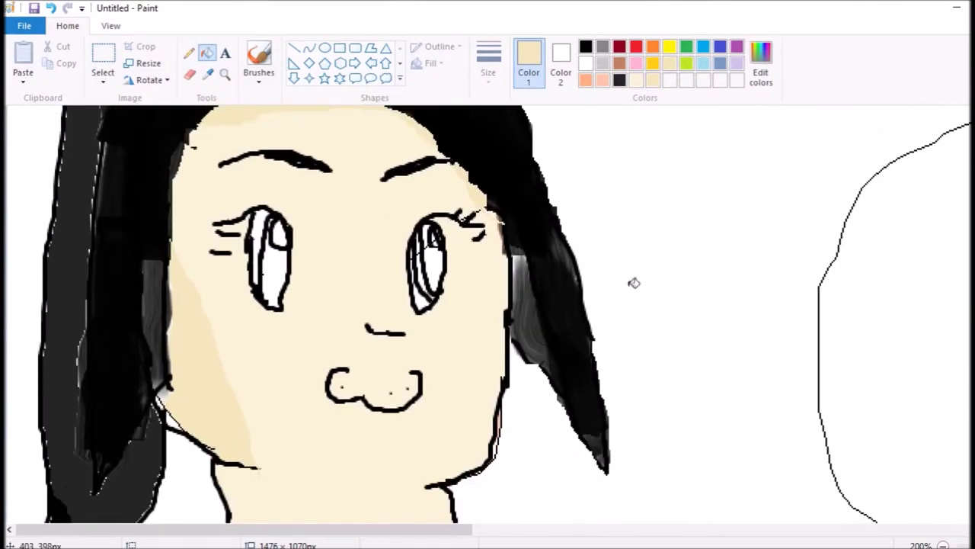
scroll(632, 279, down, 4)
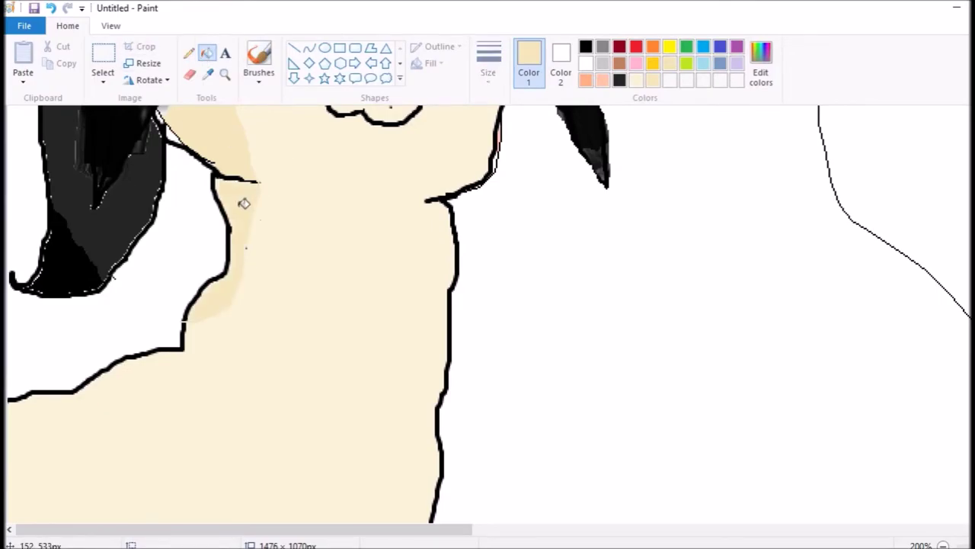
- Shade the lower left edges of the front legs with the darker cream
scroll(343, 305, up, 2)
scroll(449, 282, down, 1)
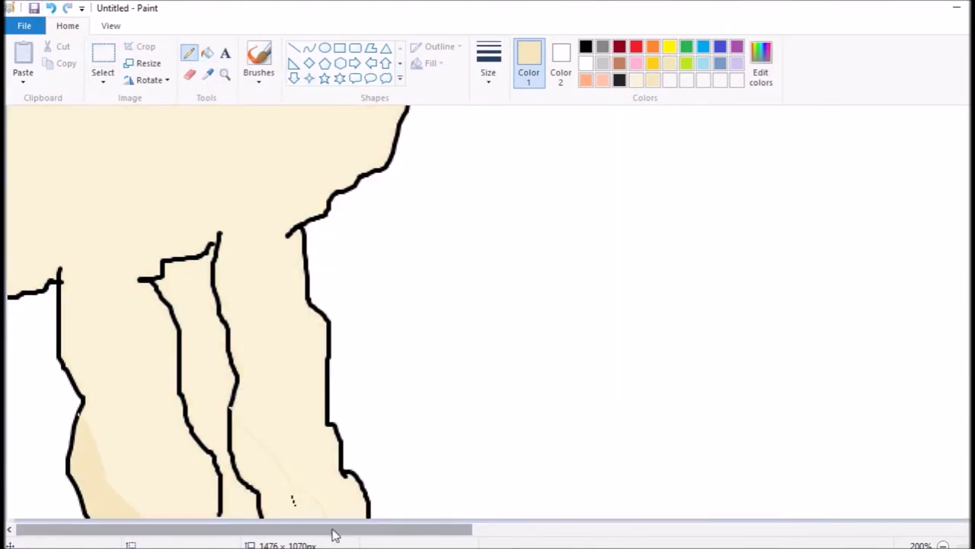
drag(333, 529, 334, 529)
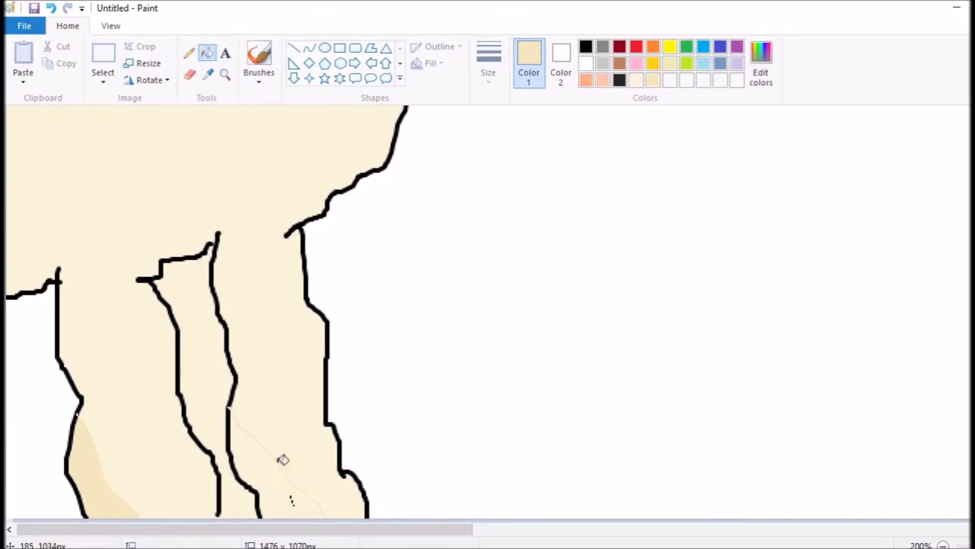
scroll(283, 459, up, 4)
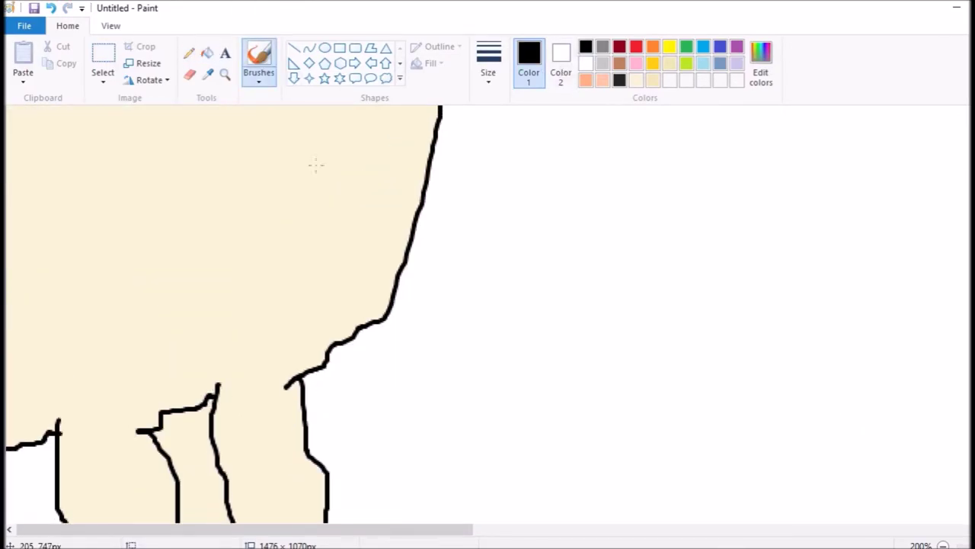
- Shade the lower right corner of the belly above the front leg with the darker cream
click(189, 52)
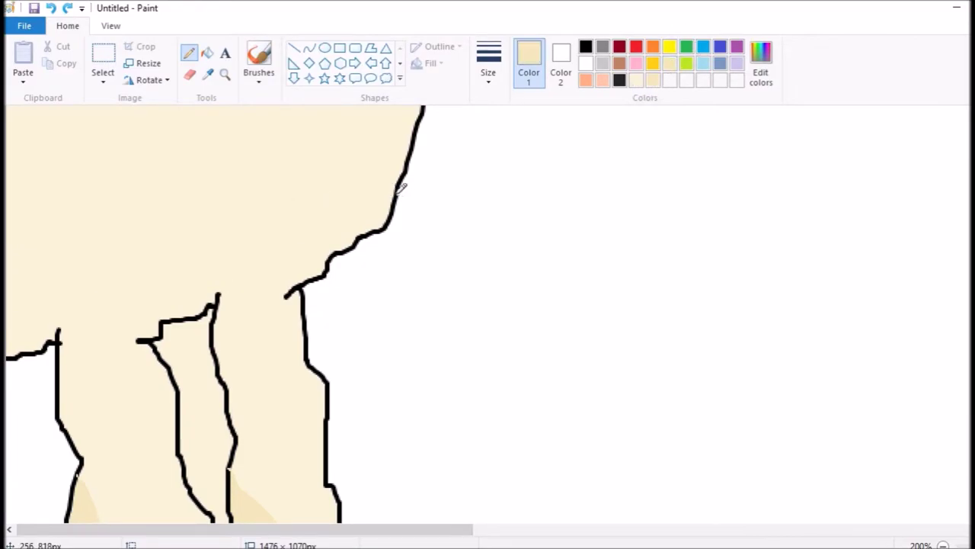
drag(388, 202, 297, 278)
scroll(250, 153, up, 5)
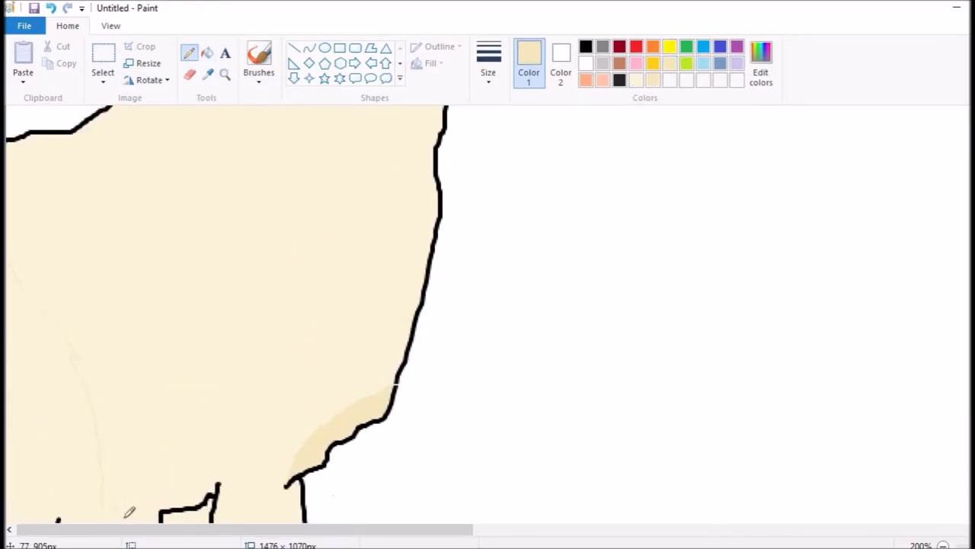
scroll(482, 139, down, 5)
click(207, 53)
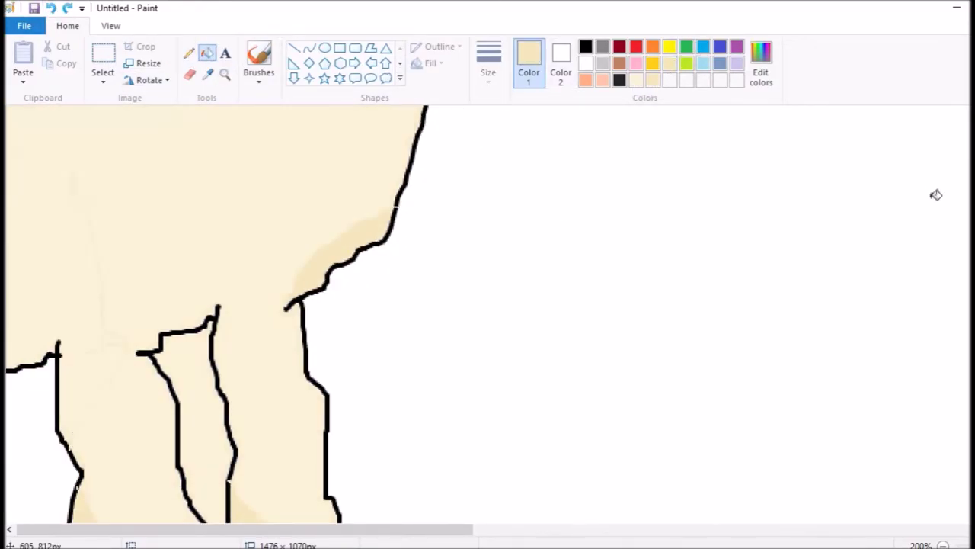
scroll(930, 190, up, 5)
scroll(930, 189, down, 5)
click(51, 8)
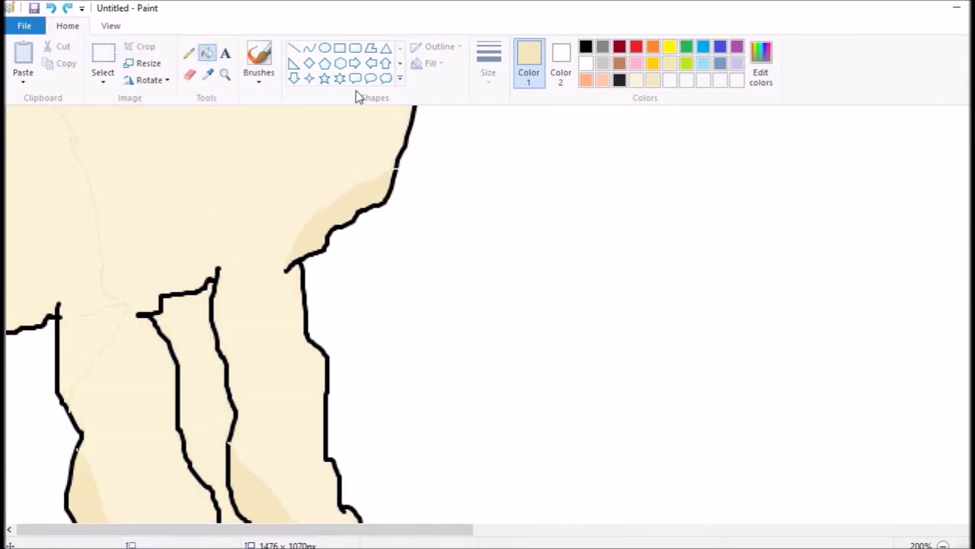
scroll(63, 381, up, 3)
click(189, 53)
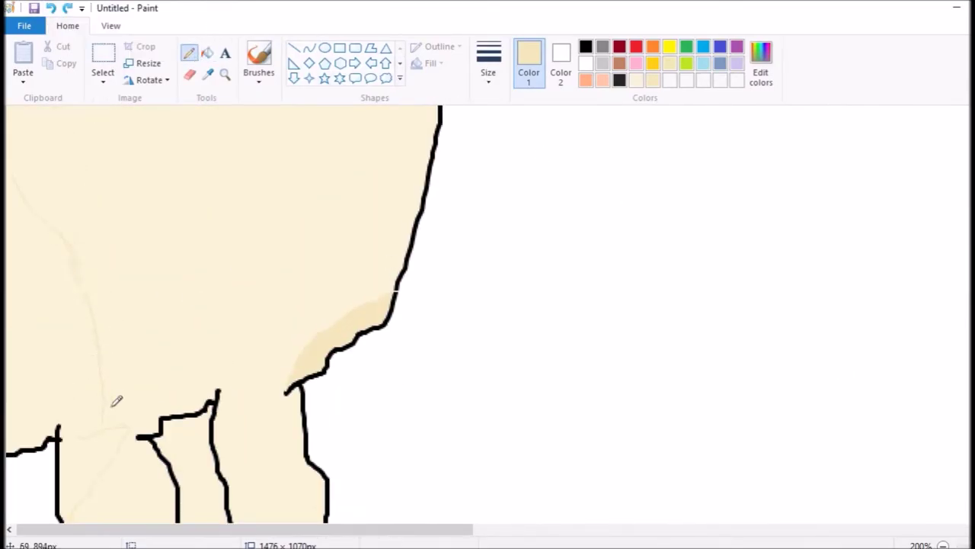
click(207, 53)
click(133, 206)
click(51, 9)
click(189, 53)
click(207, 53)
click(132, 207)
click(51, 8)
scroll(228, 305, down, 2)
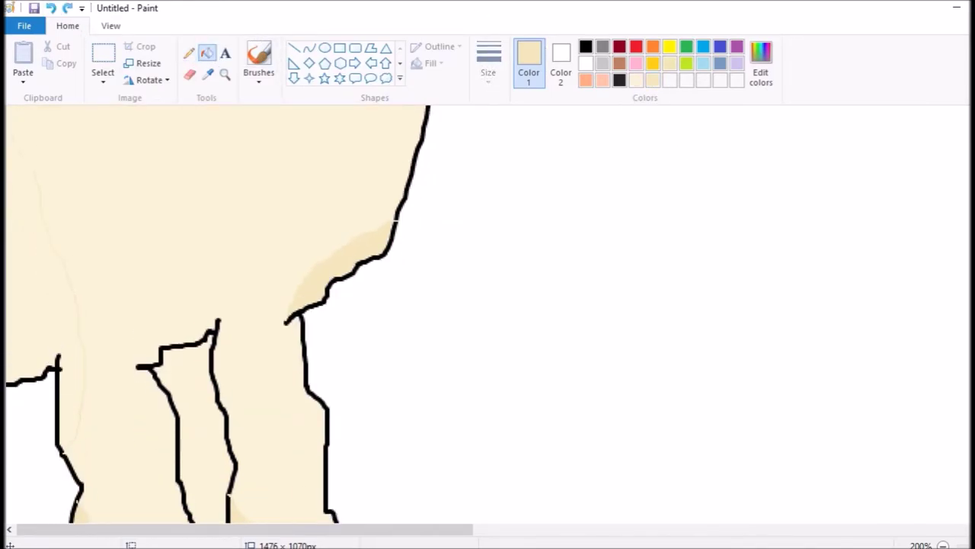
click(189, 53)
- Outline a shadow below the back line on the left of the body and fill it with the darker cream
scroll(176, 240, up, 6)
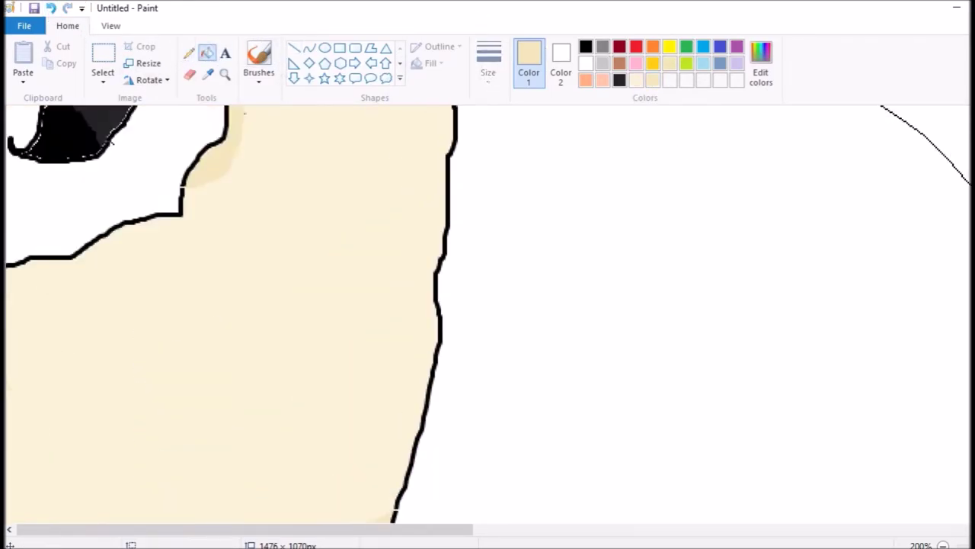
click(208, 53)
click(30, 260)
click(189, 52)
click(207, 53)
click(191, 304)
click(51, 8)
click(189, 52)
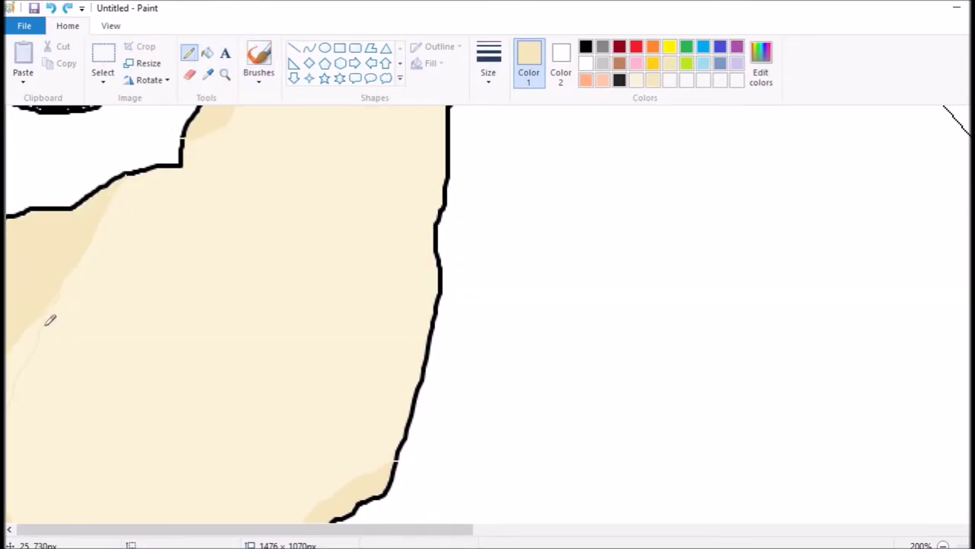
click(207, 53)
- Mix a paler cream and outline a highlight along the right side of the face
scroll(487, 305, down, 2)
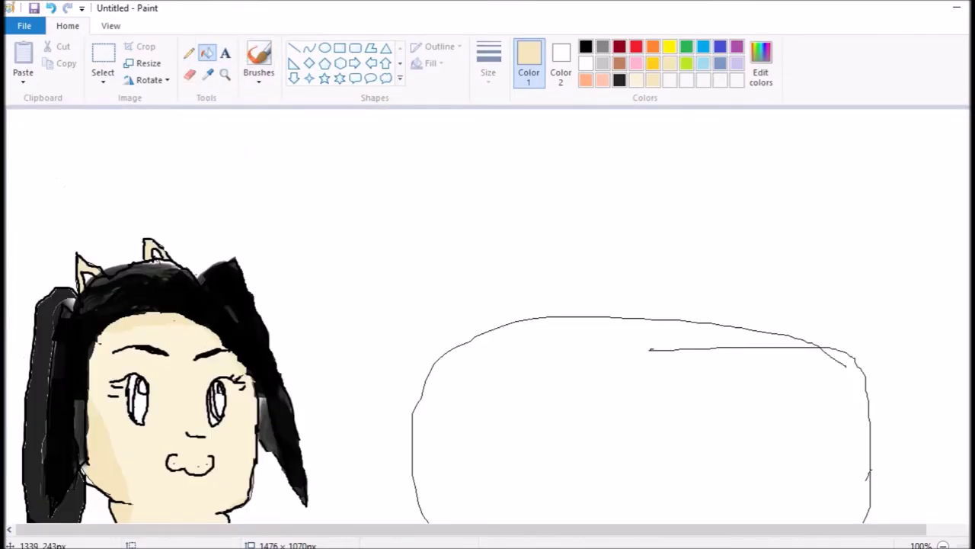
scroll(488, 305, up, 1)
click(761, 61)
click(385, 383)
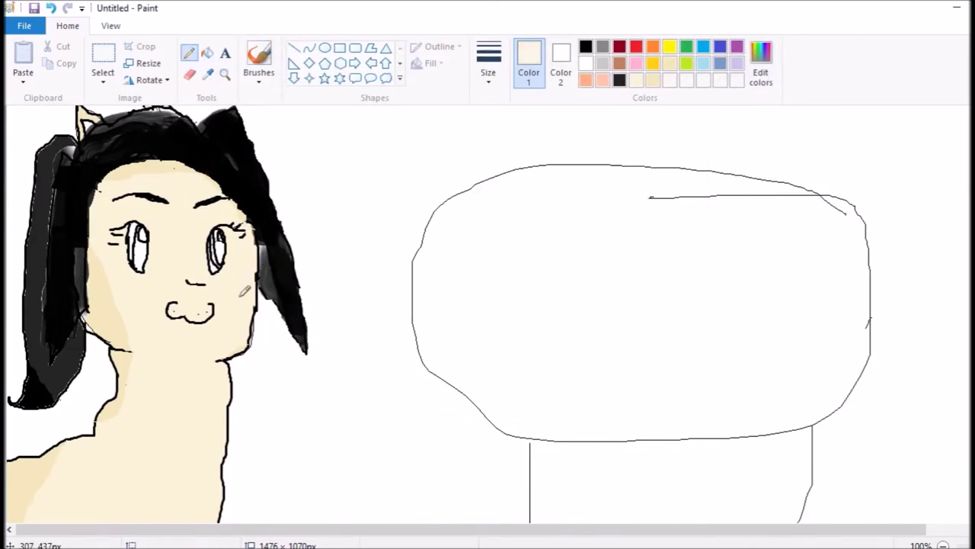
scroll(868, 322, up, 3)
scroll(869, 322, up, 1)
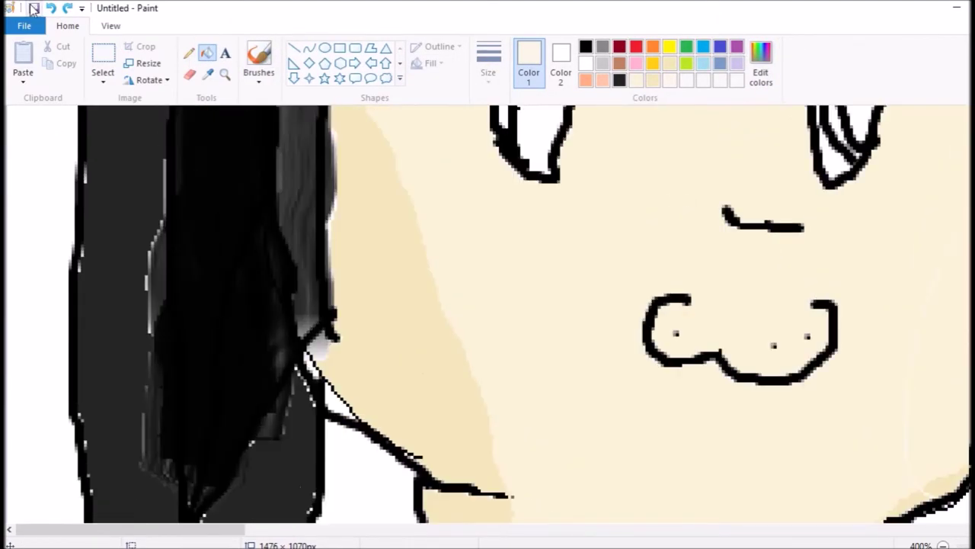
- Outline a highlight down the right side of the neck and chest and fill it with the paler cream
click(189, 53)
scroll(632, 289, down, 5)
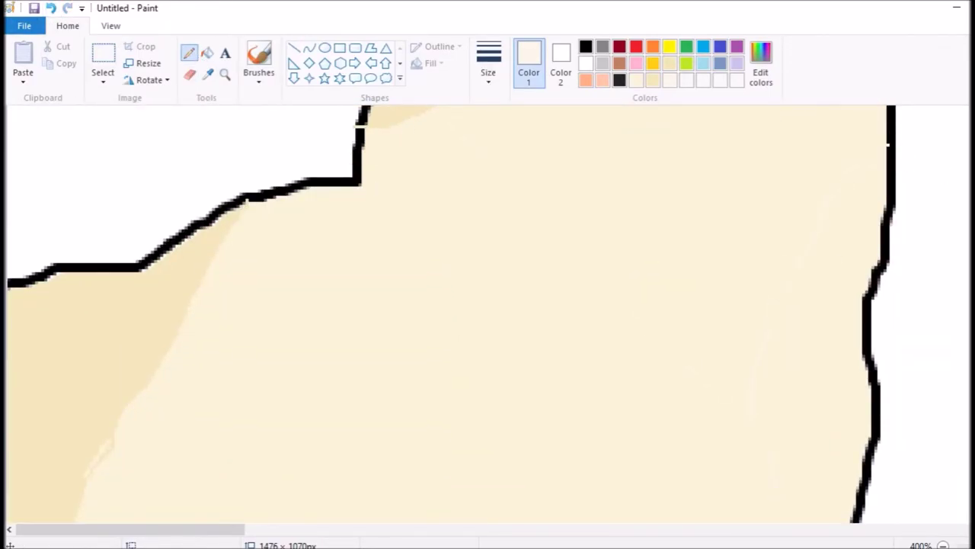
scroll(811, 462, down, 3)
click(206, 52)
click(823, 283)
scroll(823, 282, up, 5)
scroll(453, 268, down, 2)
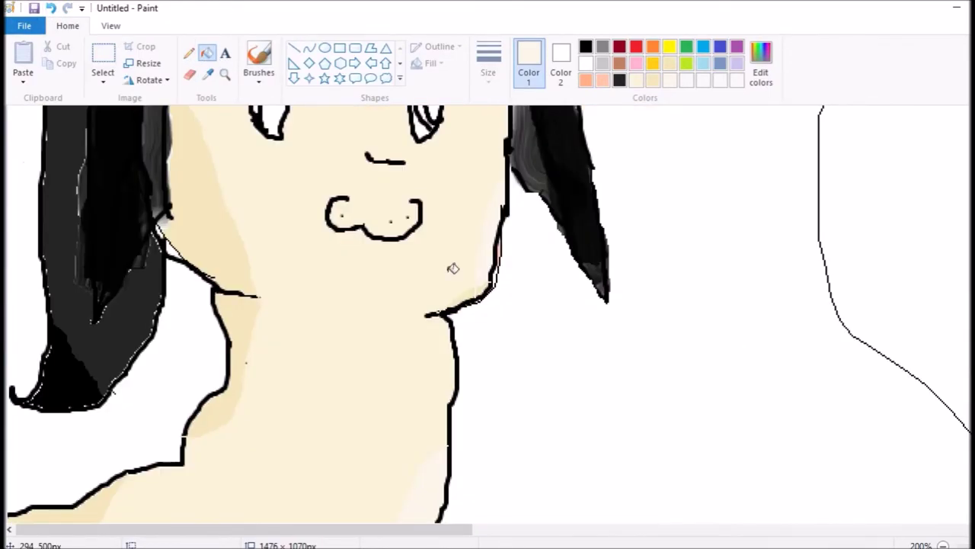
scroll(482, 286, down, 5)
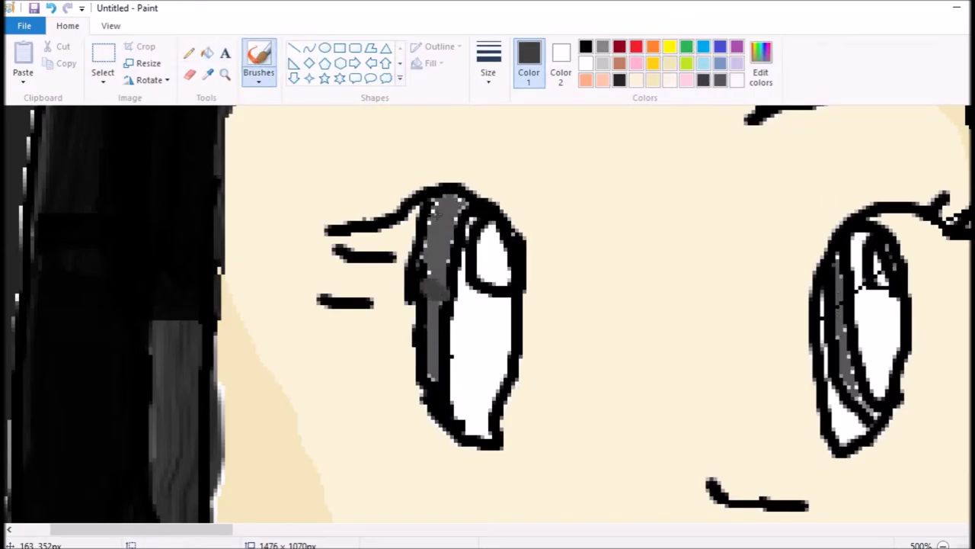
- Fill both irises with very dark grey and enlarge the highlight in the right eye with white
click(208, 52)
click(704, 79)
click(480, 358)
click(876, 335)
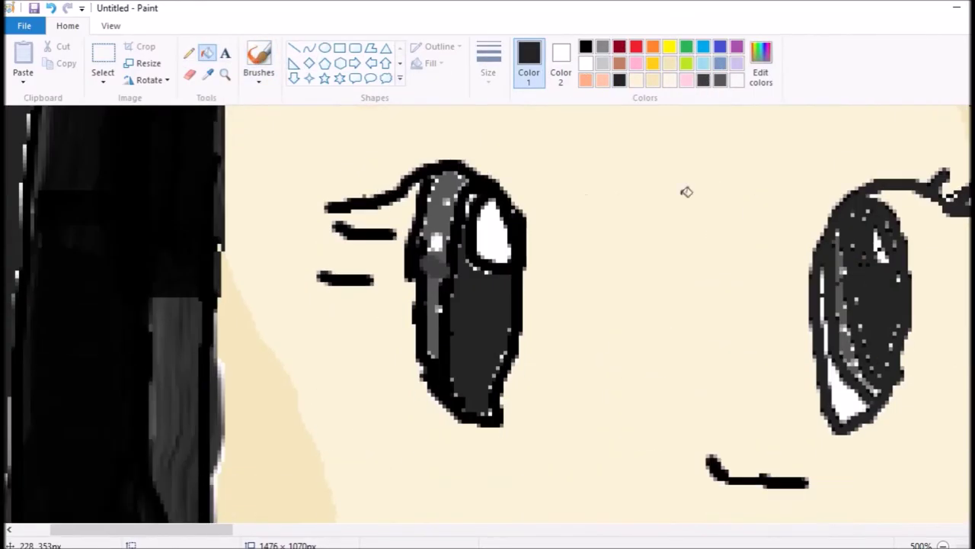
click(189, 52)
click(585, 62)
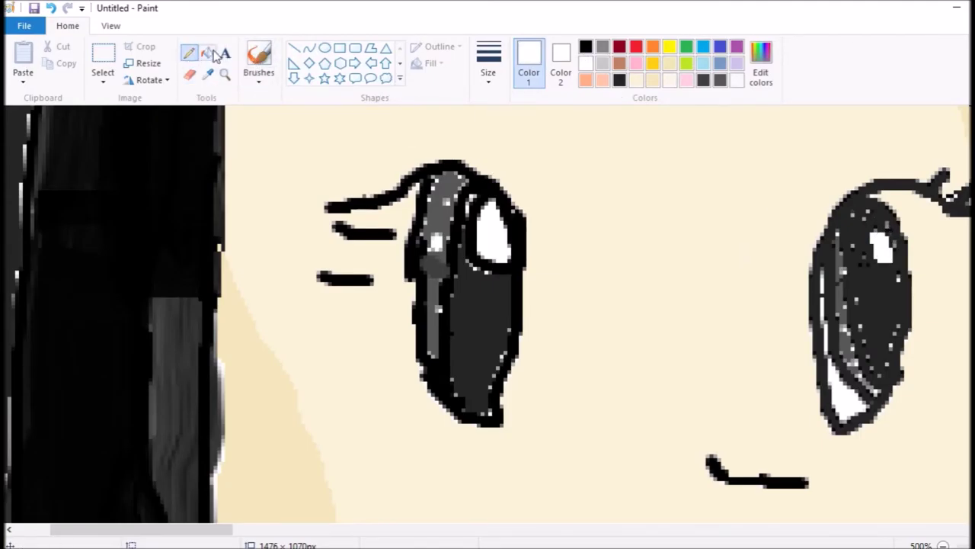
- Paint a thick black outline around the white highlight in the right eye
click(703, 79)
key(ctrl+z)
key(ctrl+y)
click(259, 57)
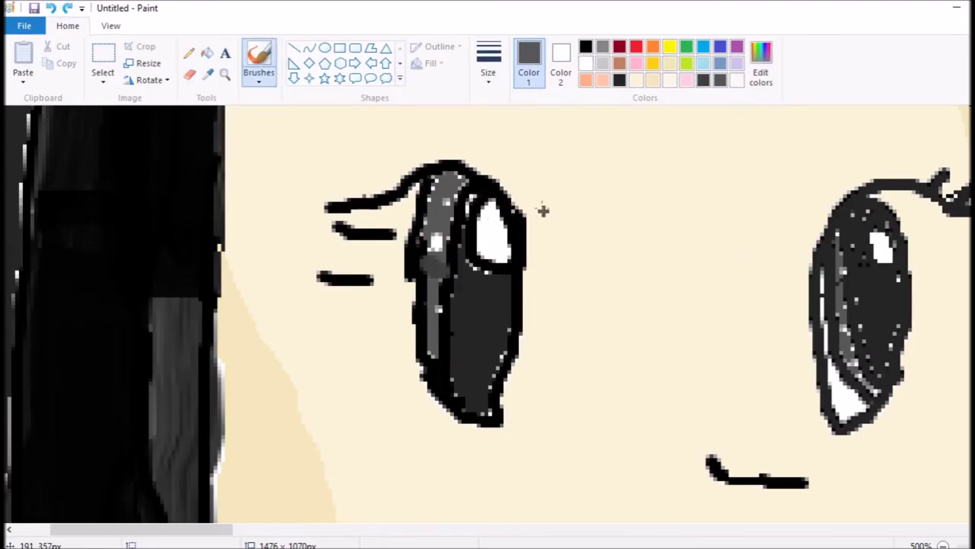
drag(877, 229, 888, 270)
- Fill the dark grey areas of both irises with black
click(207, 53)
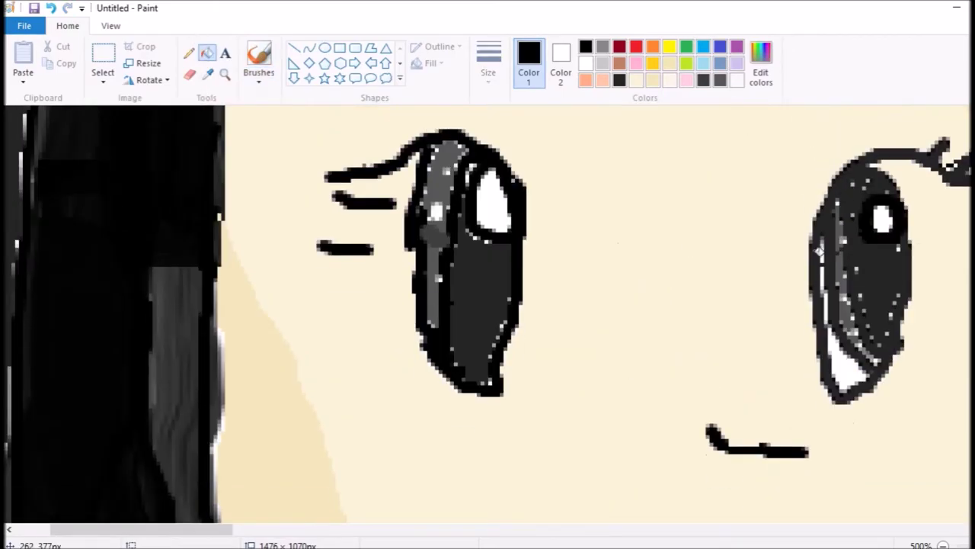
scroll(488, 312, up, 1)
scroll(472, 192, down, 1)
click(473, 195)
key(alt+h)
key(p)
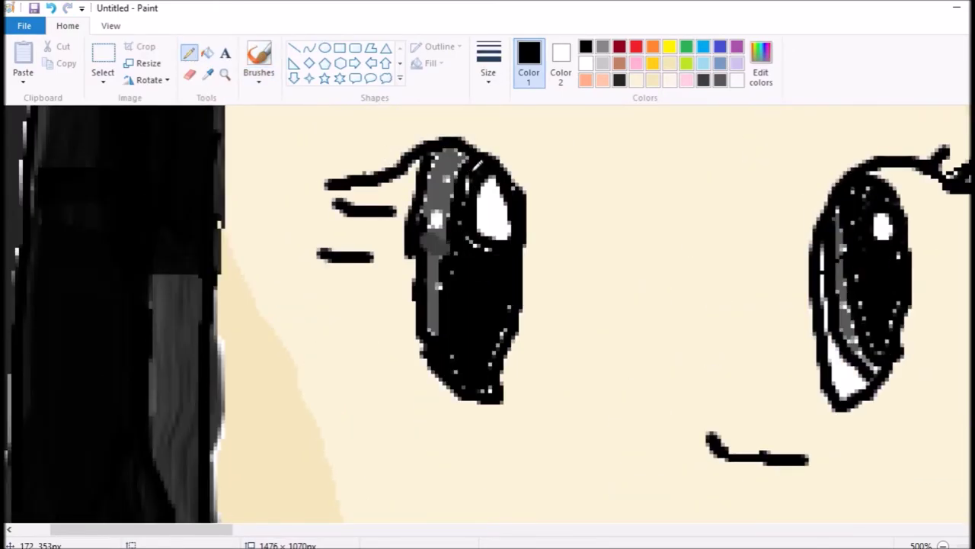
- Cover most of the left eye's large highlight with black, leaving only a small white patch
key(alt+h)
key(f)
click(482, 213)
scroll(566, 283, down, 3)
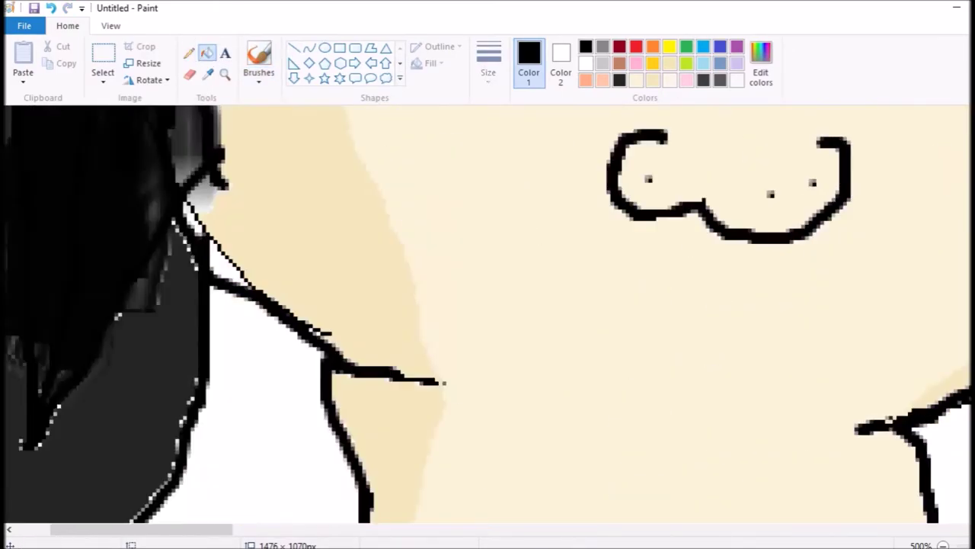
scroll(566, 283, up, 4)
key(alt+h)
key(p)
click(210, 55)
scroll(496, 305, down, 1)
key(alt+h)
key(p)
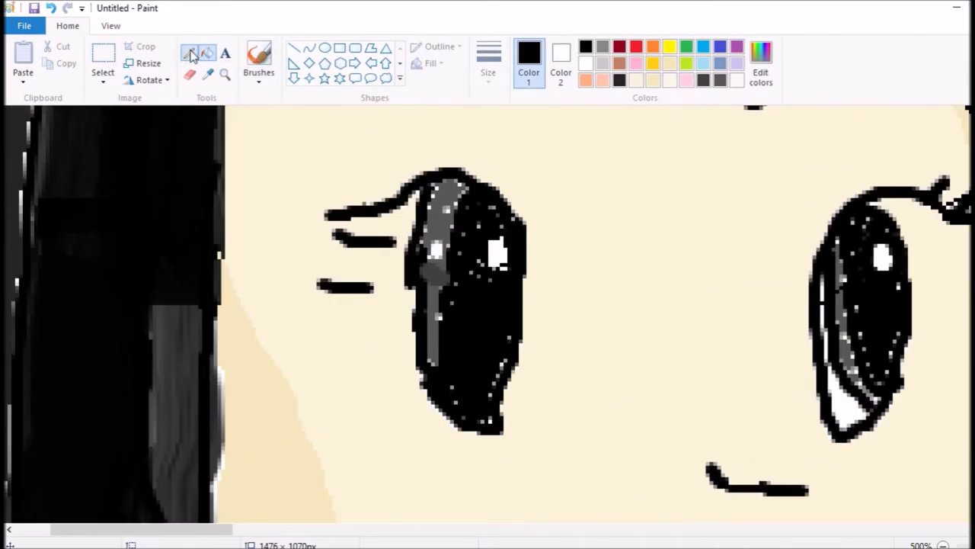
- Touch up the left eye's small highlight into a clean white rectangle
key(alt+h)
key(k)
click(497, 255)
scroll(487, 313, down, 4)
scroll(488, 313, up, 2)
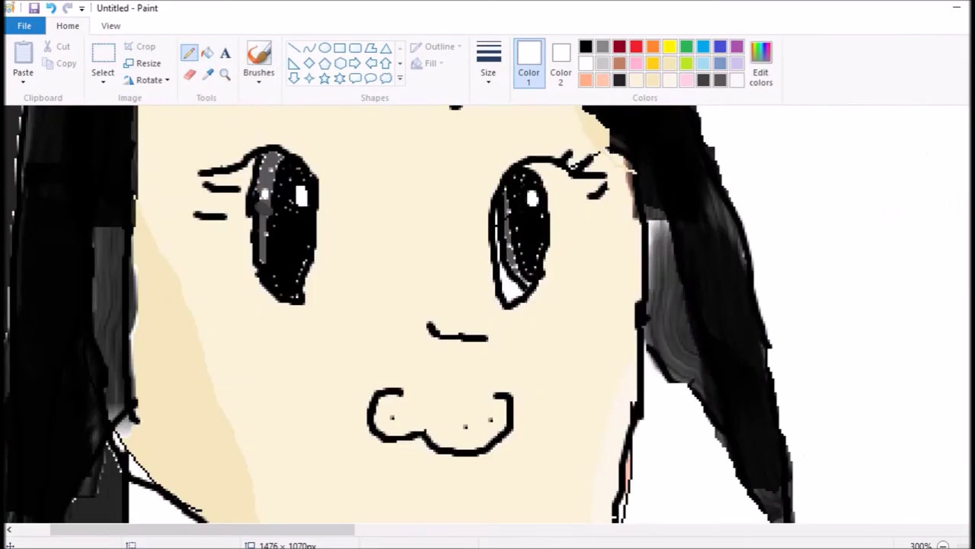
- Draw the outer edges of both eyes in black to enclose the areas beside the irises
key(alt+h)
key(b)
key(alt+h)
key(k)
click(244, 174)
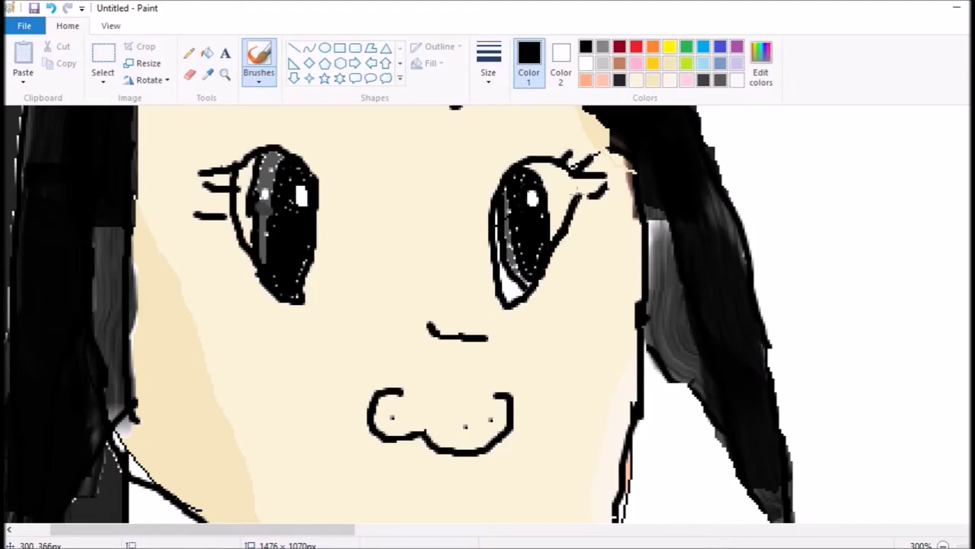
- Fill the enclosed outer areas of both eyes with white
click(737, 79)
click(206, 52)
click(246, 202)
click(560, 221)
scroll(488, 174, up, 1)
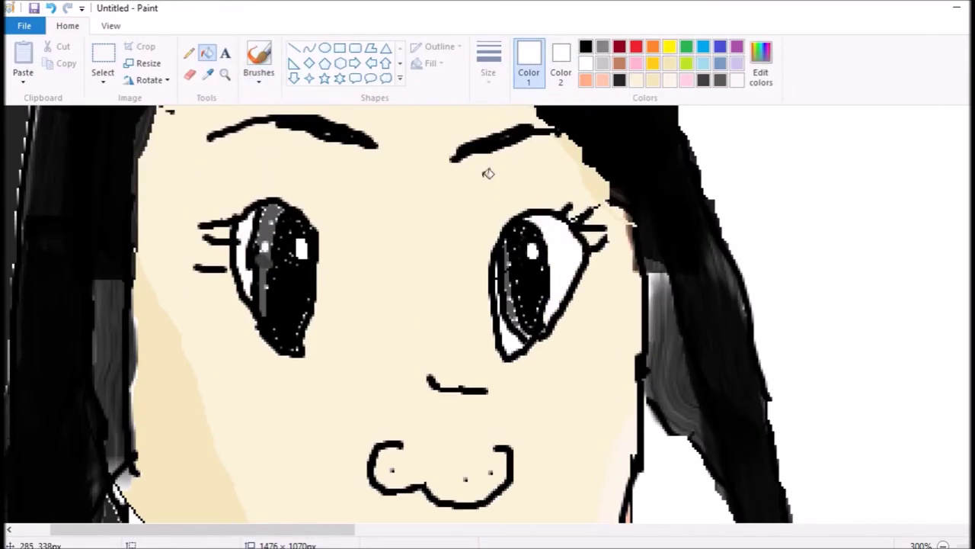
- Widen the right iris with a black curve, then fill and shade the added strip with dark grey
click(258, 61)
click(585, 46)
click(207, 52)
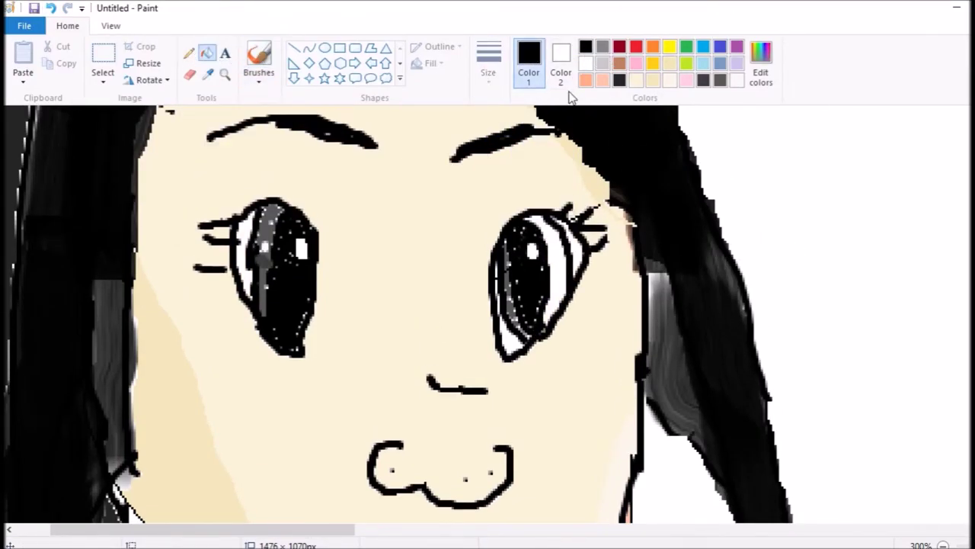
click(547, 267)
click(189, 52)
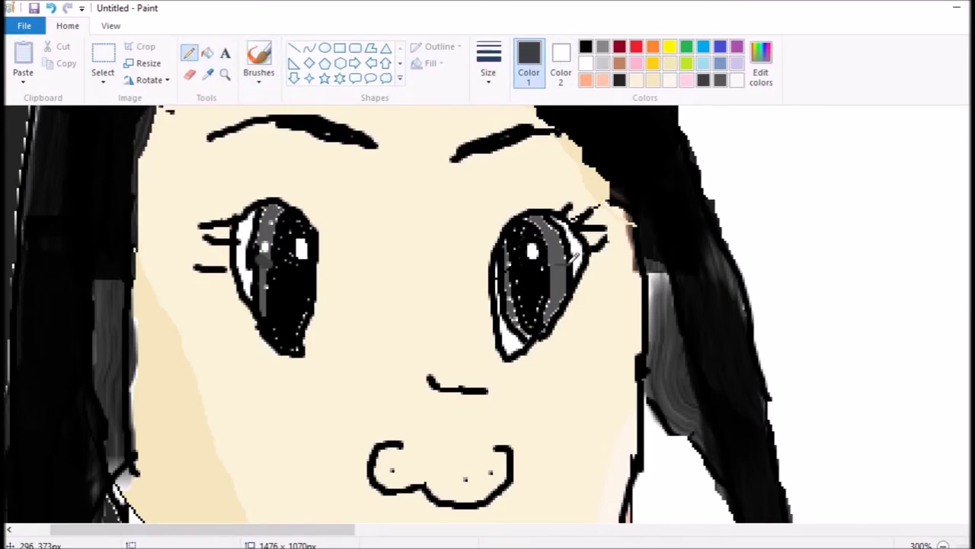
click(258, 61)
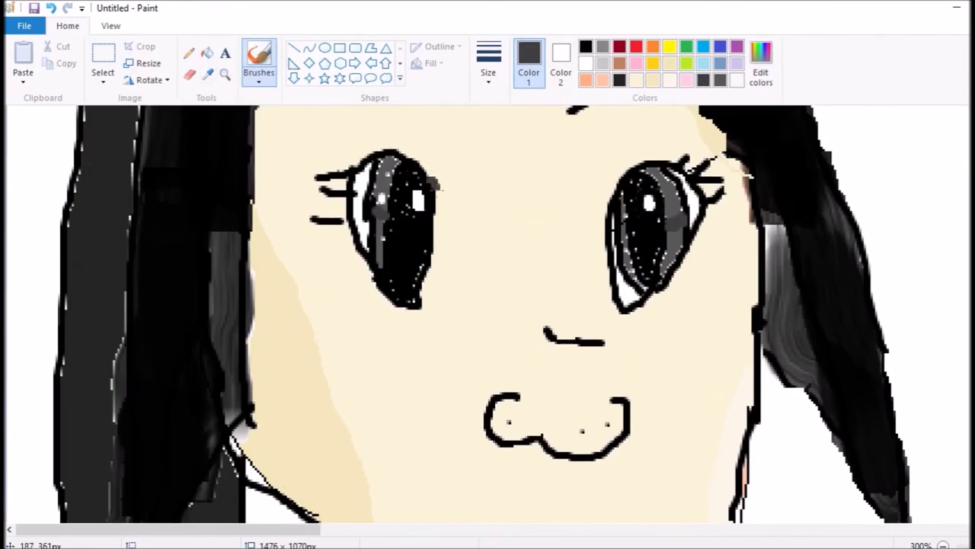
- Undo the trial strokes for the inner edge of the left eye
click(51, 8)
click(67, 9)
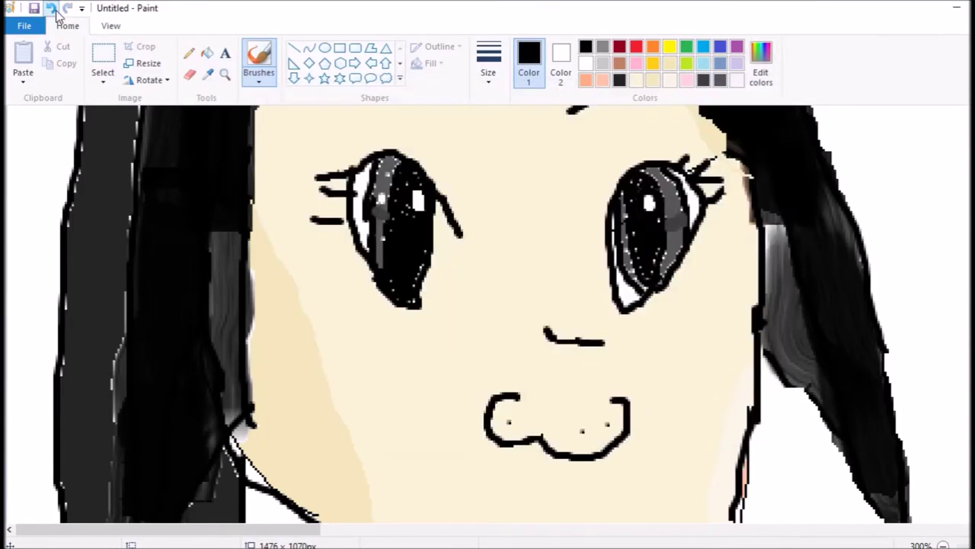
click(50, 9)
click(50, 8)
click(67, 8)
click(50, 8)
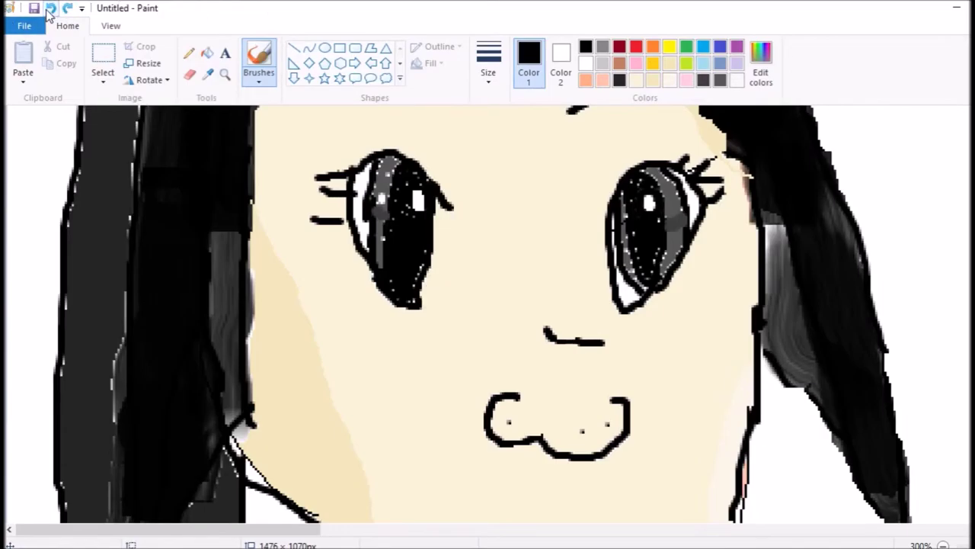
- Draw the inner edge of the left eye in black and fill the enclosed area with white
scroll(526, 166, down, 1)
mouse_move(436, 174)
mouse_down()
mouse_move(457, 303)
mouse_move(424, 297)
mouse_move(419, 308)
mouse_move(456, 299)
mouse_up()
key(ctrl+z)
key(ctrl+z)
key(ctrl+y)
click(586, 62)
click(207, 53)
click(438, 270)
scroll(438, 271, up, 2)
scroll(438, 271, down, 2)
scroll(439, 518, down, 2)
scroll(439, 518, up, 1)
scroll(439, 519, down, 5)
scroll(439, 519, up, 5)
scroll(439, 518, down, 3)
scroll(439, 518, up, 3)
- Ink the top bun's dome and wavy lower edge in thick black over the thin burger sketch
scroll(439, 518, right, 5)
scroll(488, 305, down, 2)
click(259, 61)
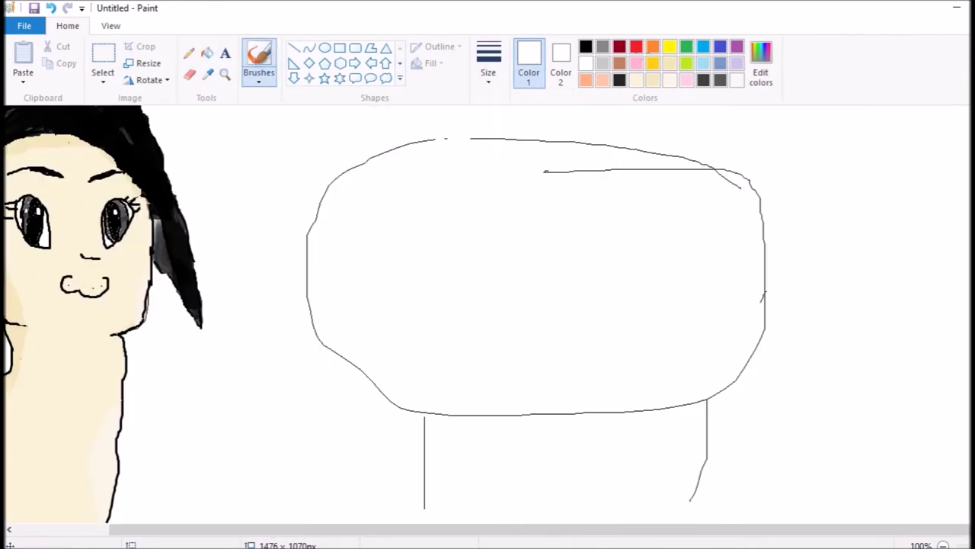
mouse_move(404, 144)
mouse_down()
mouse_move(324, 248)
mouse_move(358, 278)
mouse_move(453, 287)
mouse_up()
key(ctrl+z)
mouse_move(512, 139)
mouse_down()
mouse_move(479, 137)
mouse_move(584, 249)
mouse_up()
key(ctrl+z)
scroll(764, 296, up, 1)
mouse_move(889, 262)
mouse_down()
mouse_move(633, 205)
mouse_move(320, 176)
mouse_move(35, 293)
mouse_move(4, 324)
mouse_up()
scroll(487, 305, left, 3)
scroll(487, 305, down, 2)
scroll(488, 305, right, 4)
mouse_move(11, 255)
mouse_down()
mouse_move(257, 251)
mouse_move(945, 206)
mouse_up()
- Ink the bottom bun and the wavy edges of the layers above it in thick black
scroll(39, 313, down, 2)
mouse_move(19, 320)
mouse_down()
mouse_move(957, 329)
mouse_move(468, 512)
mouse_move(918, 339)
mouse_move(731, 490)
mouse_move(952, 329)
mouse_up()
key(ctrl+z)
mouse_move(17, 321)
mouse_down()
mouse_move(76, 359)
mouse_move(429, 399)
mouse_move(907, 346)
mouse_move(556, 266)
mouse_move(16, 308)
mouse_up()
scroll(15, 308, up, 2)
mouse_move(962, 372)
mouse_down()
mouse_move(381, 257)
mouse_move(15, 363)
mouse_up()
- Dot five black spots on the patty and ink the jagged ends of the lettuce under the top bun
click(555, 286)
click(904, 292)
click(695, 288)
click(317, 306)
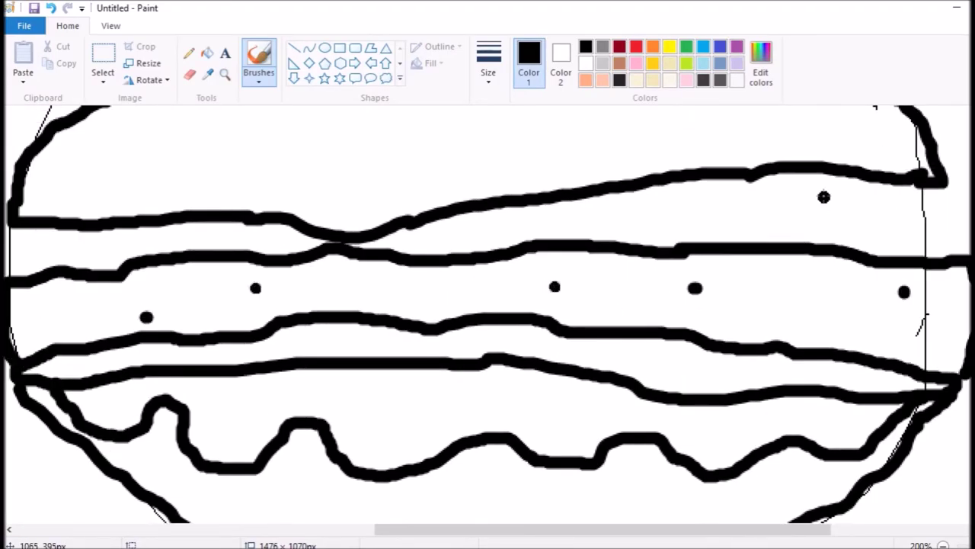
mouse_move(824, 197)
mouse_down()
mouse_move(927, 206)
mouse_move(915, 252)
mouse_up()
scroll(932, 462, up, 3)
- Mix a dark brown and fill the burger patty with it
click(189, 53)
click(760, 61)
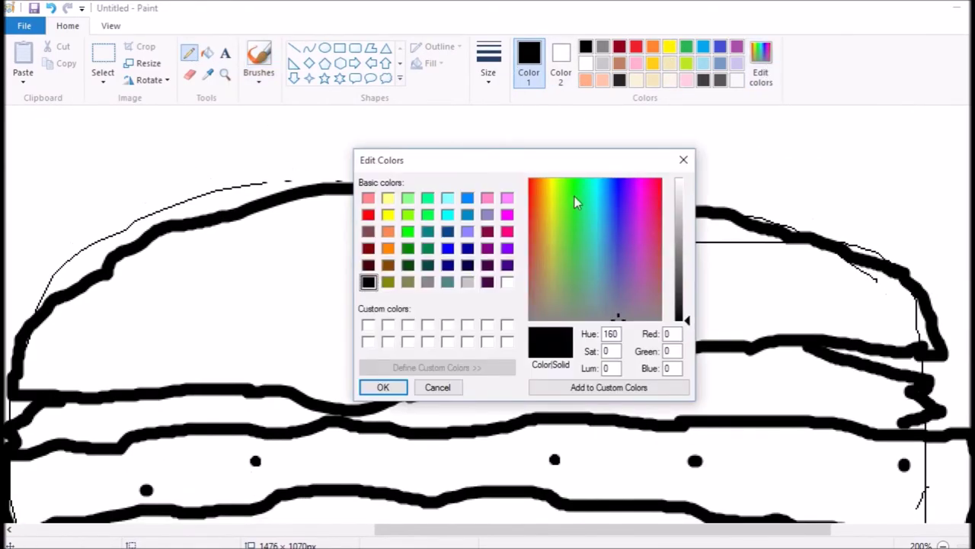
click(535, 180)
click(679, 280)
click(383, 387)
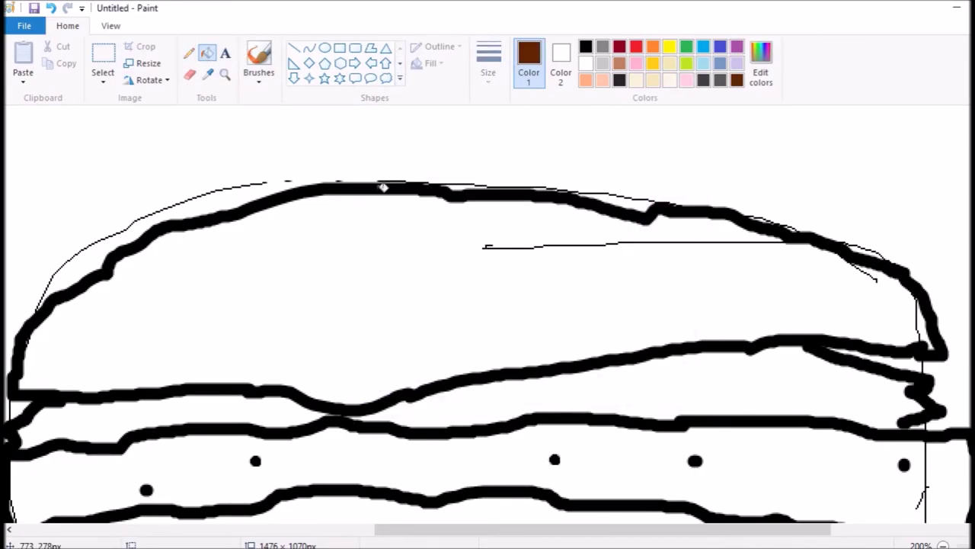
click(206, 53)
click(488, 305)
scroll(488, 305, down, 1)
scroll(773, 233, down, 4)
click(772, 229)
- Erase the thin sketch line crossing the patty's right end and fill the remaining gap with the dark brown
click(189, 74)
drag(922, 206, 922, 290)
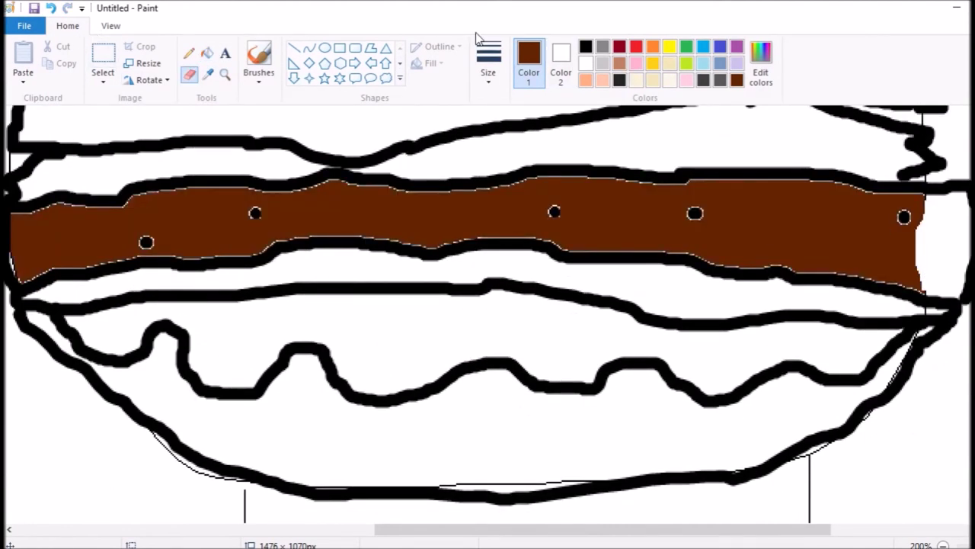
click(205, 53)
click(942, 229)
- Mix a slightly lighter brown and fill the patty's dots with it
click(761, 61)
click(383, 387)
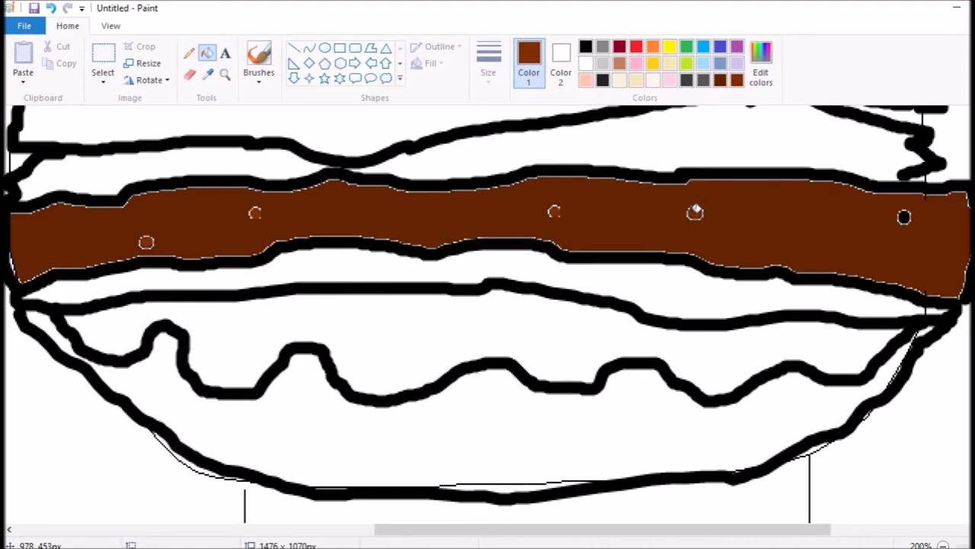
- Draw a black face on the top bun with two dot eyes, two outlined cheeks and a w-shaped mouth
scroll(695, 213, up, 3)
click(259, 61)
click(586, 46)
drag(747, 230, 743, 229)
mouse_move(270, 256)
mouse_down()
mouse_move(271, 286)
mouse_move(286, 259)
mouse_up()
drag(407, 247, 509, 240)
- Erase the thin sketch lines inside the top bun and along the burger's right side
click(189, 74)
drag(485, 188, 701, 187)
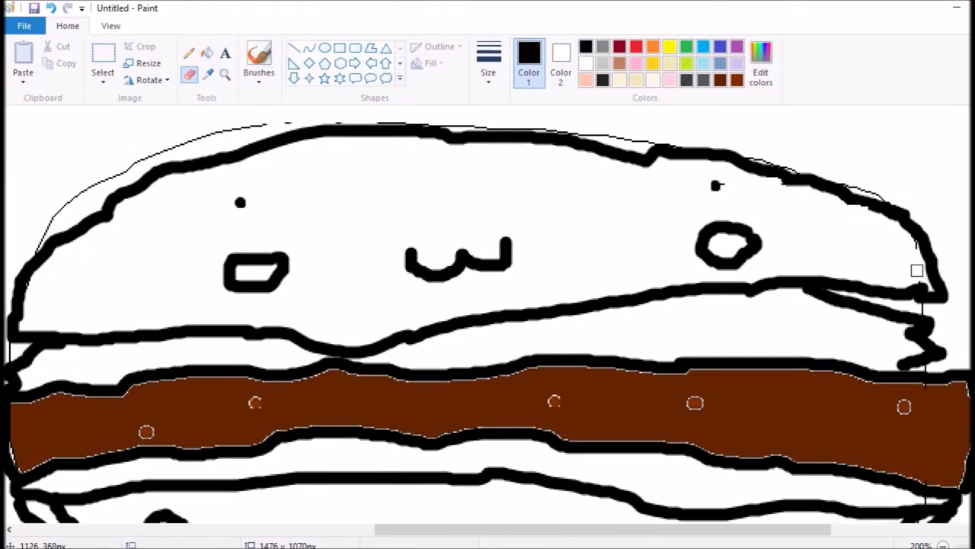
scroll(488, 313, down, 5)
scroll(487, 312, up, 5)
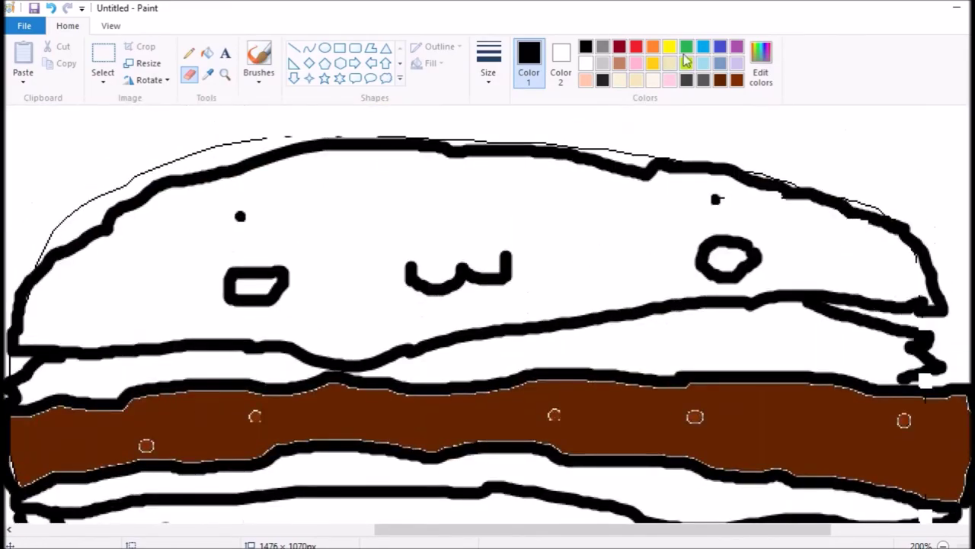
- Fill both parts of the lettuce layer with lime green
click(686, 47)
click(207, 53)
click(190, 377)
click(686, 63)
click(610, 343)
click(190, 377)
- Mix an olive green and refill both parts of the lettuce with it
click(761, 65)
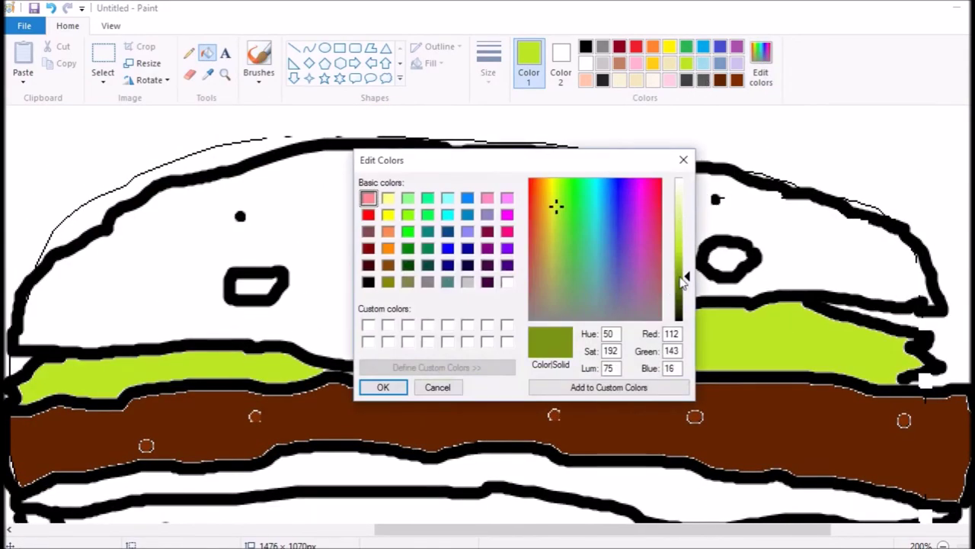
click(381, 385)
click(191, 377)
click(627, 351)
- Recolour the lettuce layer with the standard green
click(188, 55)
click(207, 53)
click(88, 367)
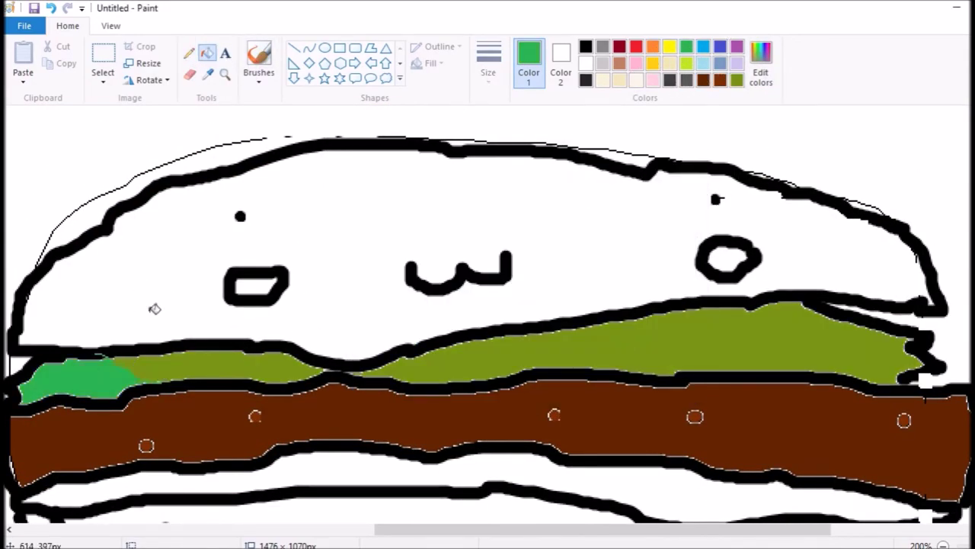
click(120, 384)
- Mix a darker green and shade the left end of the lettuce with it
click(760, 65)
click(381, 386)
click(88, 377)
click(194, 366)
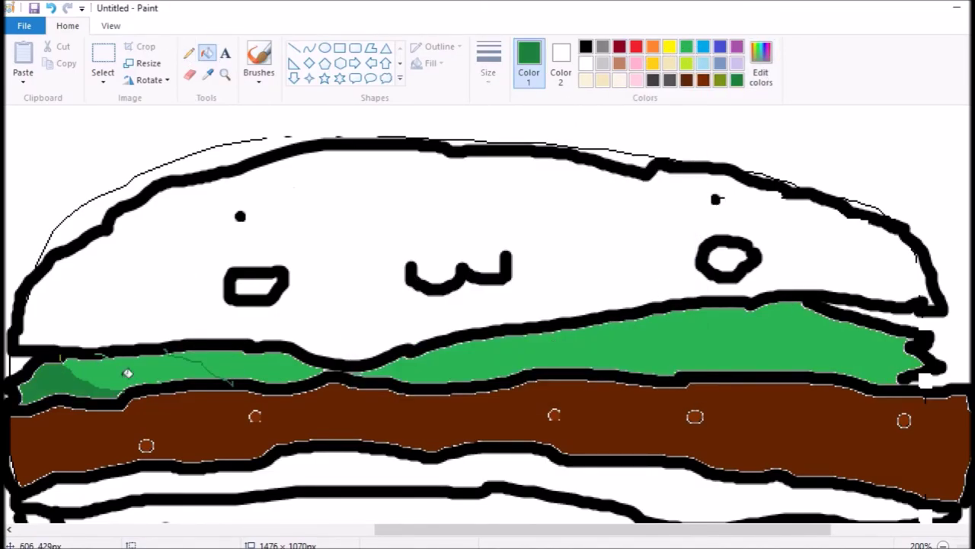
- Outline a highlight at the right end of the lettuce and fill it with a slightly lighter green
scroll(127, 375, down, 3)
click(687, 47)
click(729, 217)
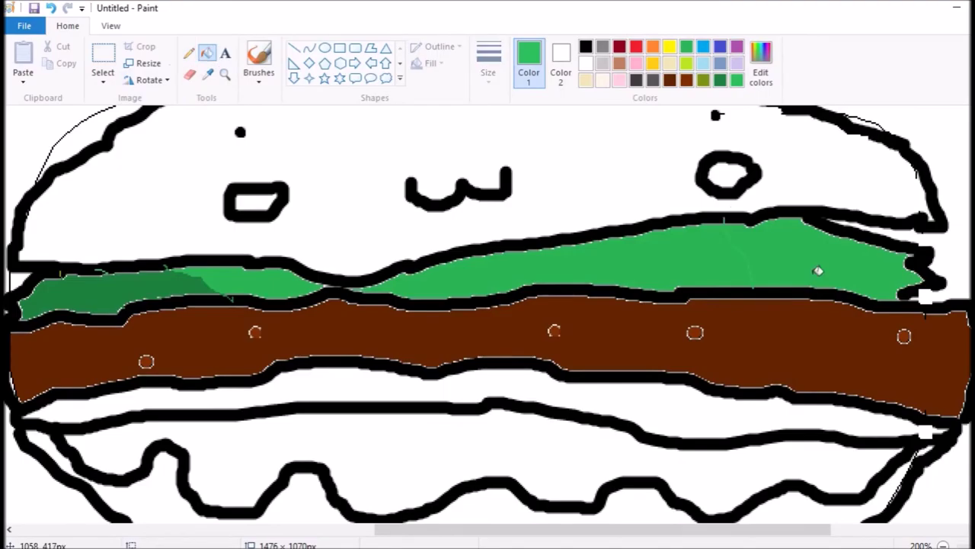
- Mix a darker and a lighter brown, and shade the patty's left end with the darker one
scroll(816, 270, down, 2)
click(670, 79)
click(766, 72)
click(666, 279)
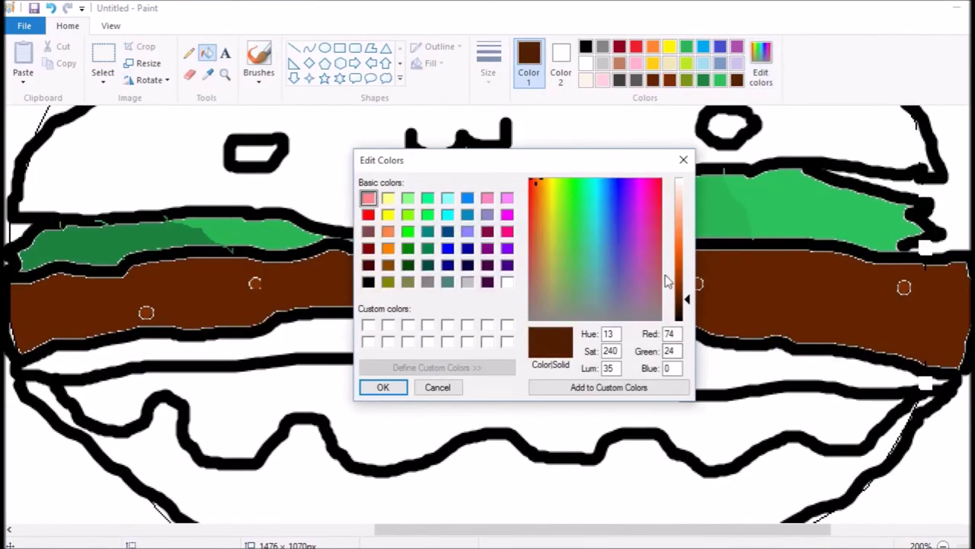
click(381, 385)
click(721, 79)
click(329, 282)
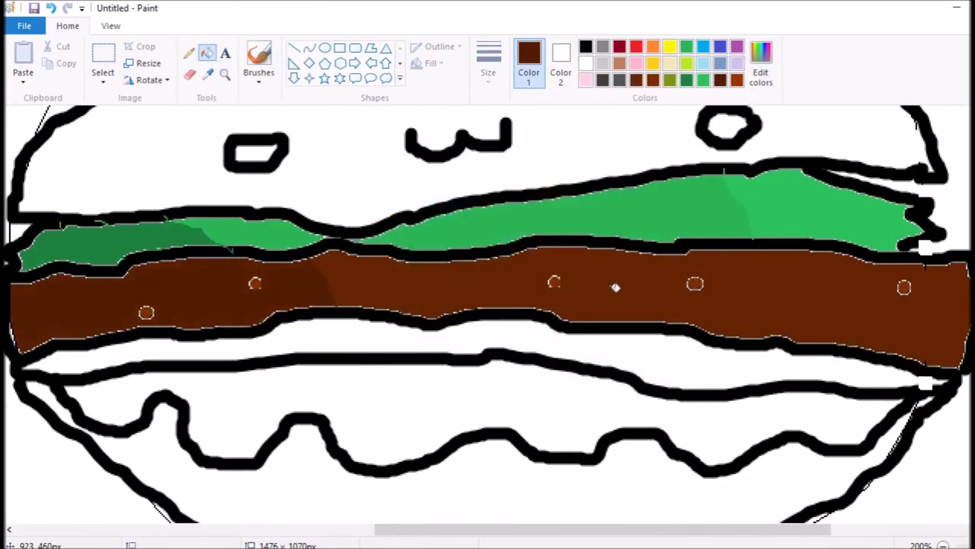
- Outline a highlight at the patty's right end and fill it with a lighter brown
click(207, 52)
click(853, 320)
click(762, 65)
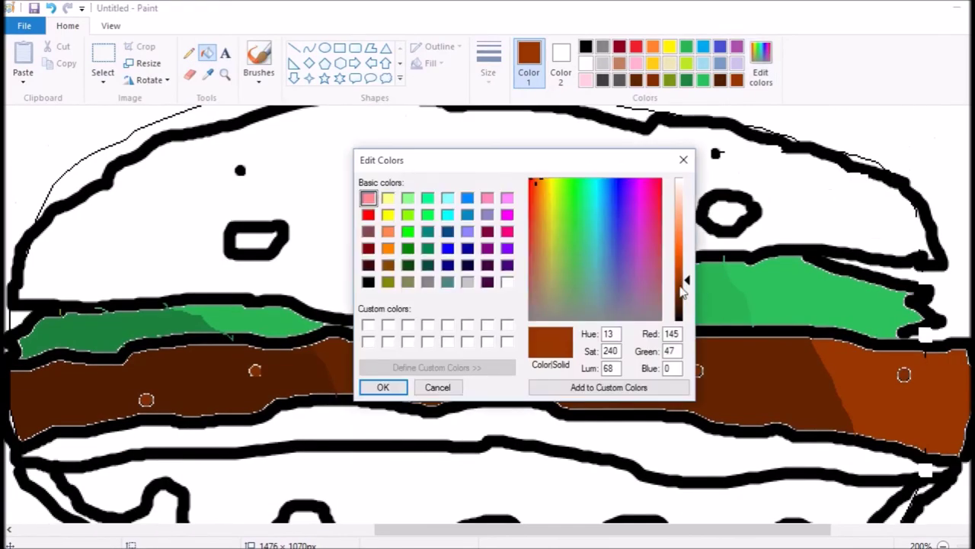
click(381, 386)
- Mix a darker red (red 205, green 16, blue 26) and fill the layers below the patty with it
scroll(488, 305, up, 2)
scroll(488, 305, down, 3)
click(636, 46)
click(761, 64)
click(688, 263)
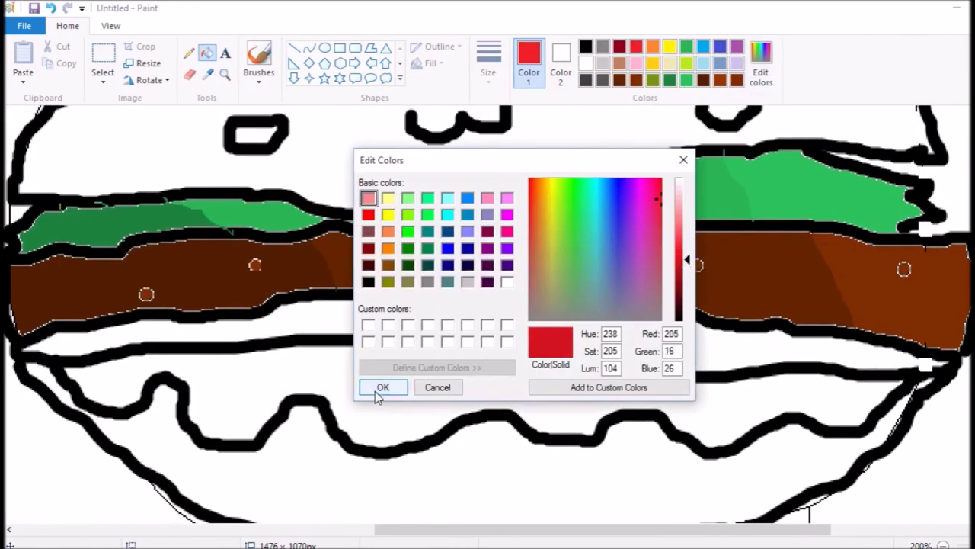
click(381, 386)
click(381, 381)
- Erase the black line dividing the red layers and fill the erased band with the same red
click(190, 74)
mouse_move(77, 362)
mouse_down()
mouse_move(278, 338)
mouse_move(226, 342)
mouse_move(466, 335)
mouse_move(706, 375)
mouse_move(867, 371)
mouse_up()
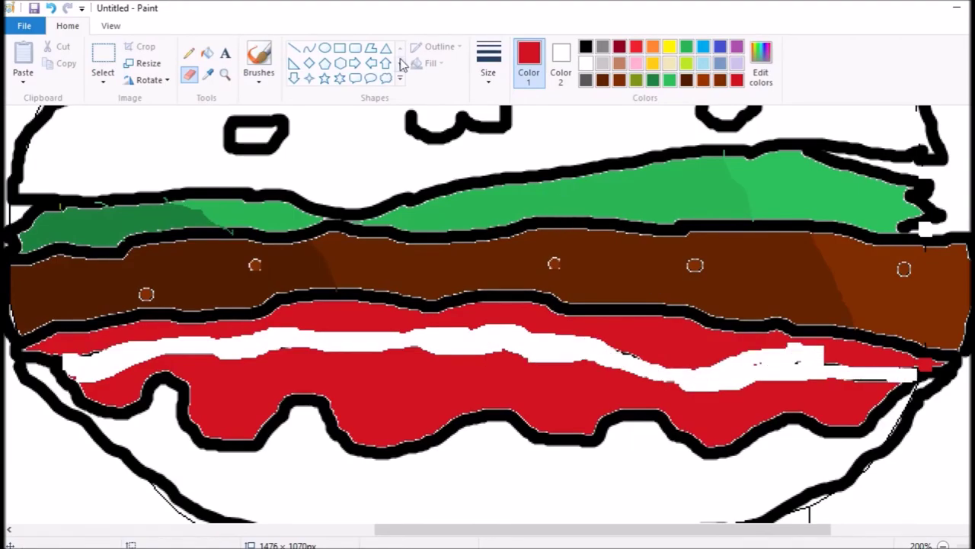
click(207, 53)
click(426, 344)
- Outline a highlight at the red layer's right end and fill it with a lighter red
click(189, 53)
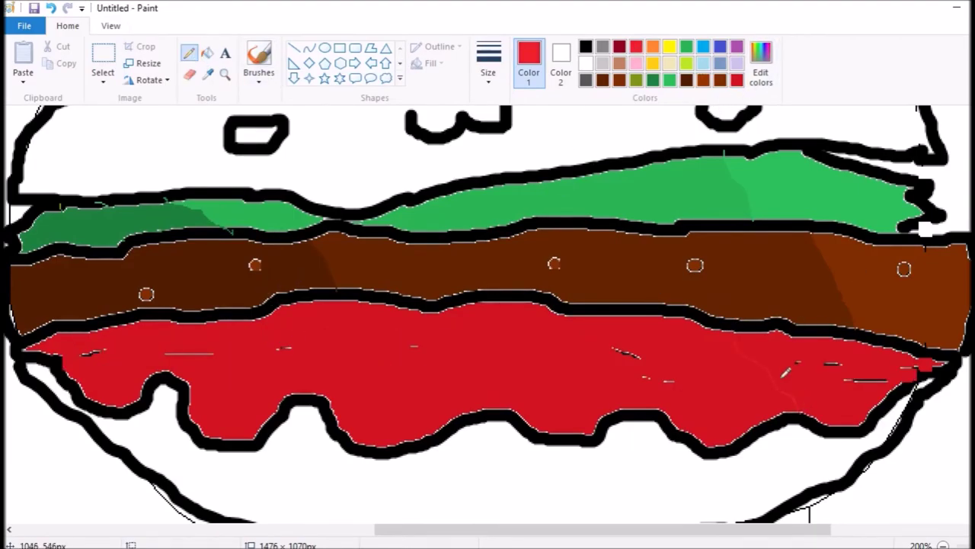
click(207, 53)
click(838, 381)
- Mix a slightly darker red, then outline and fill a shadow at the red layer's left end
click(761, 63)
click(377, 386)
click(189, 53)
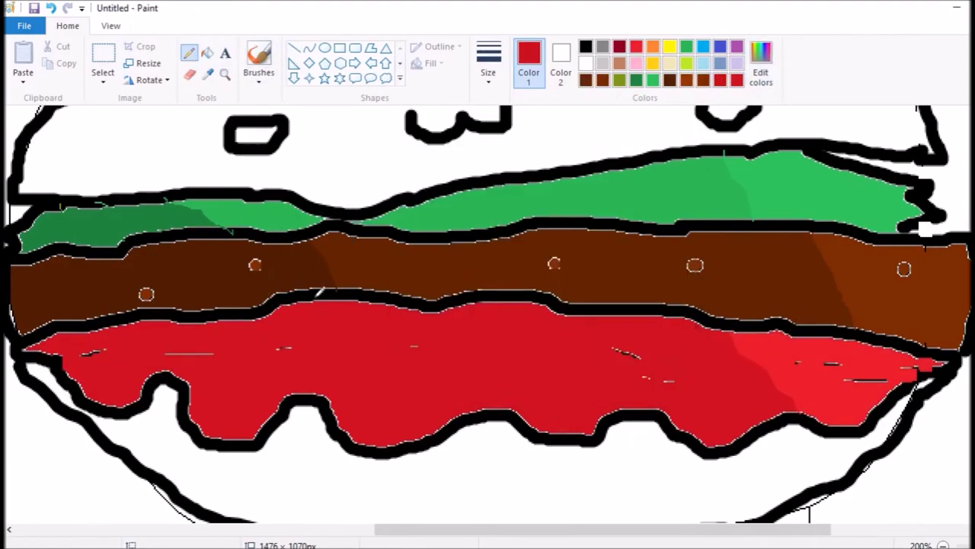
click(208, 53)
- Ink the burger's two legs and two raised arms with a thick black brush
scroll(487, 305, down, 5)
scroll(488, 305, down, 3)
scroll(487, 305, up, 2)
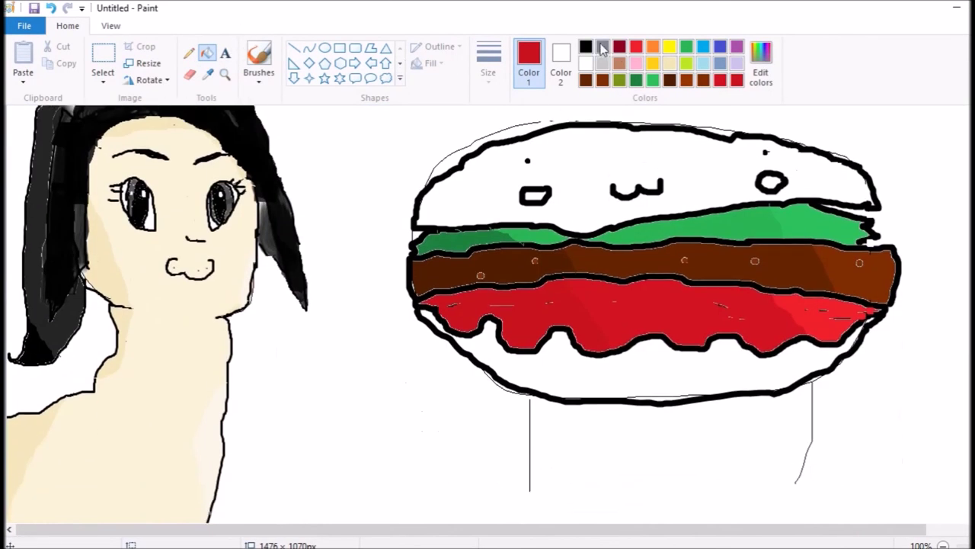
click(585, 46)
click(259, 61)
click(488, 61)
click(510, 175)
click(478, 422)
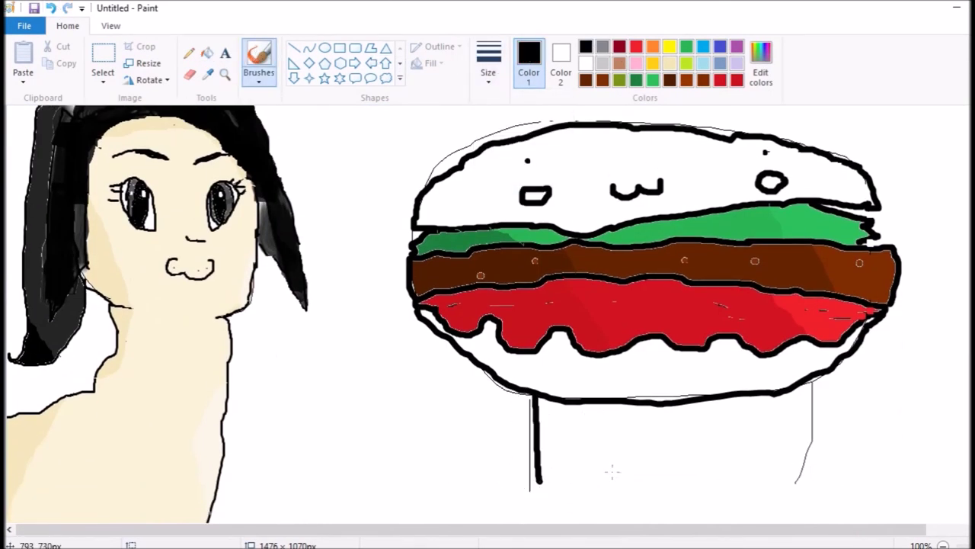
scroll(487, 305, up, 1)
- Mix an orange-brown and fill the burger's top and bottom buns with it
click(703, 80)
click(760, 62)
mouse_move(688, 278)
mouse_down()
mouse_move(688, 266)
mouse_move(688, 274)
mouse_up()
click(381, 386)
click(208, 53)
click(655, 399)
- Mix a darker orange-brown, then outline and fill a shadow at the left end of both buns
click(761, 62)
click(381, 385)
click(189, 52)
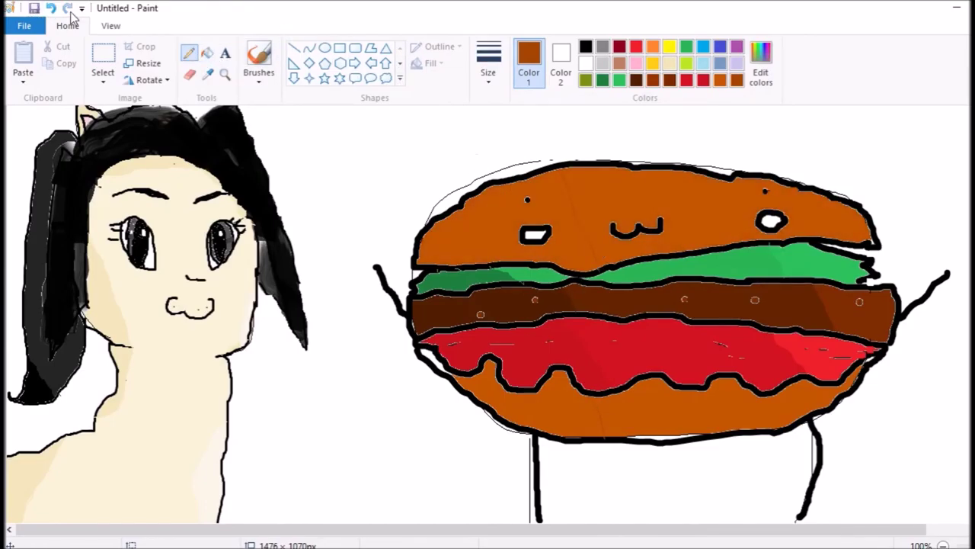
key(ctrl+Page_Up)
scroll(369, 516, right, 5)
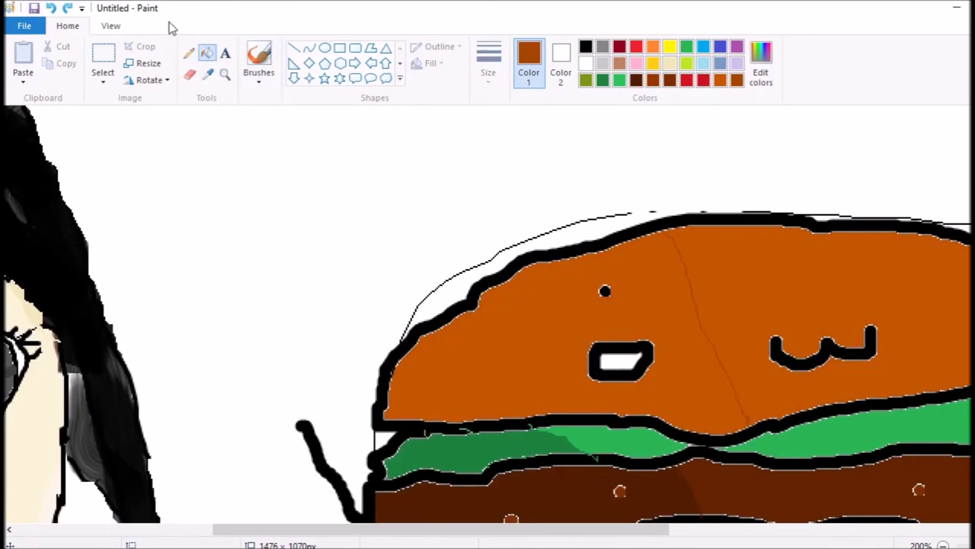
click(207, 52)
click(495, 320)
scroll(495, 320, down, 5)
scroll(496, 320, up, 4)
- Mix a brighter orange and try to outline and fill a highlight at the top bun's right end
scroll(496, 320, right, 4)
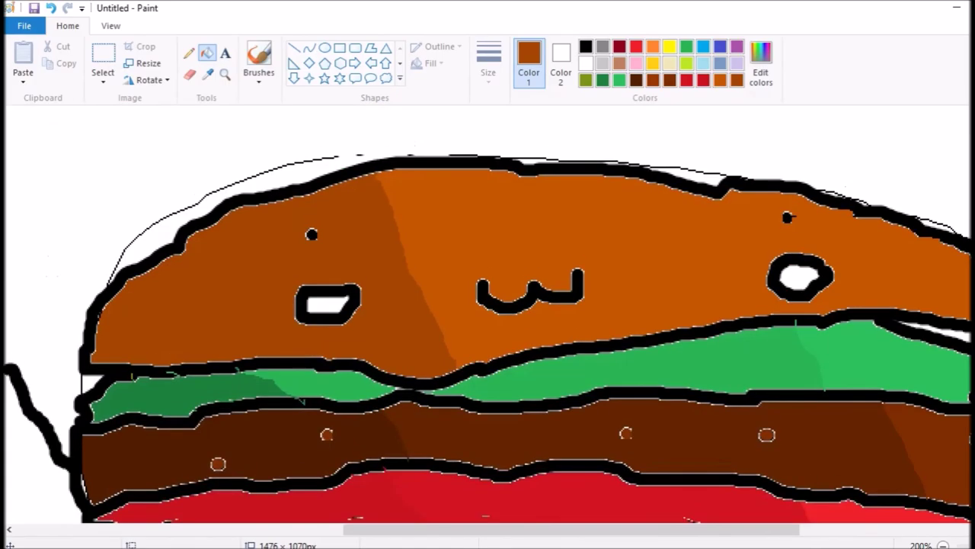
click(760, 61)
drag(689, 274, 690, 256)
click(377, 386)
click(189, 53)
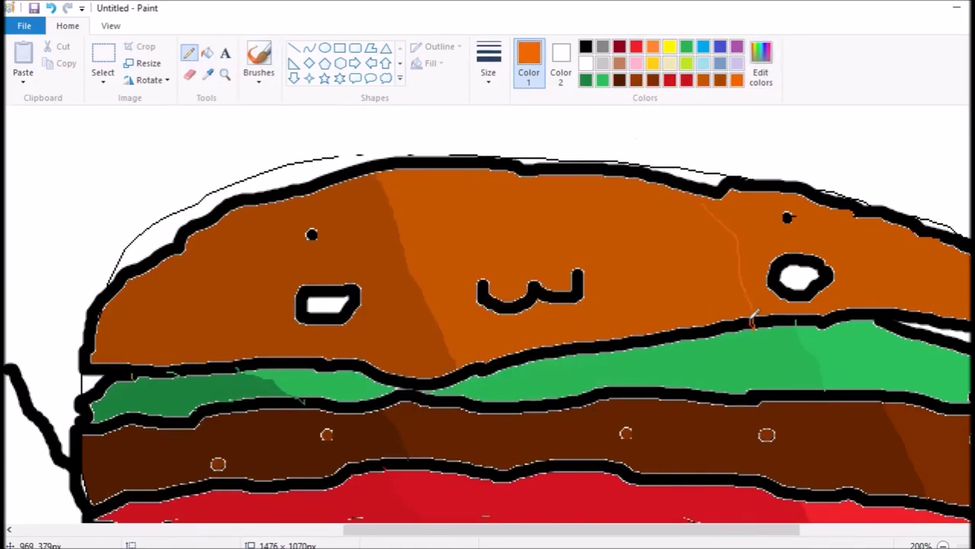
key(alt+Tab)
key(alt+Tab)
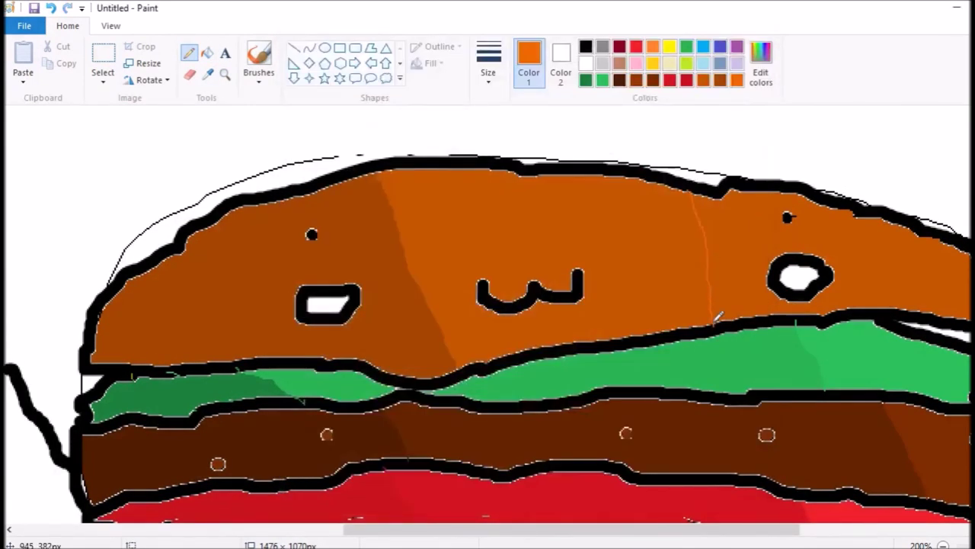
click(206, 52)
click(723, 305)
key(ctrl+z)
scroll(718, 266, down, 1)
key(ctrl+z)
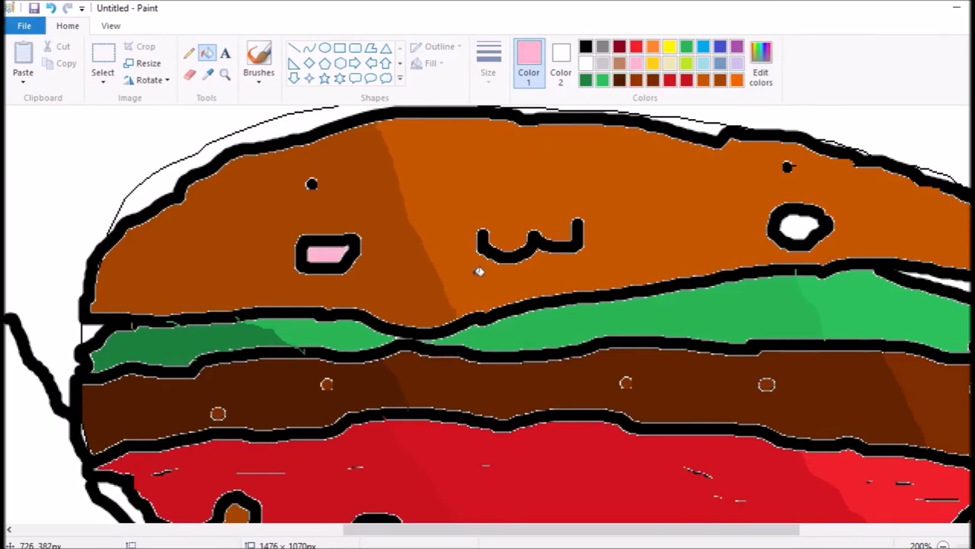
- Fill the burger's two cheeks with pink and erase leftover thin sketch lines around its outline
scroll(478, 272, down, 2)
scroll(533, 228, up, 1)
click(189, 74)
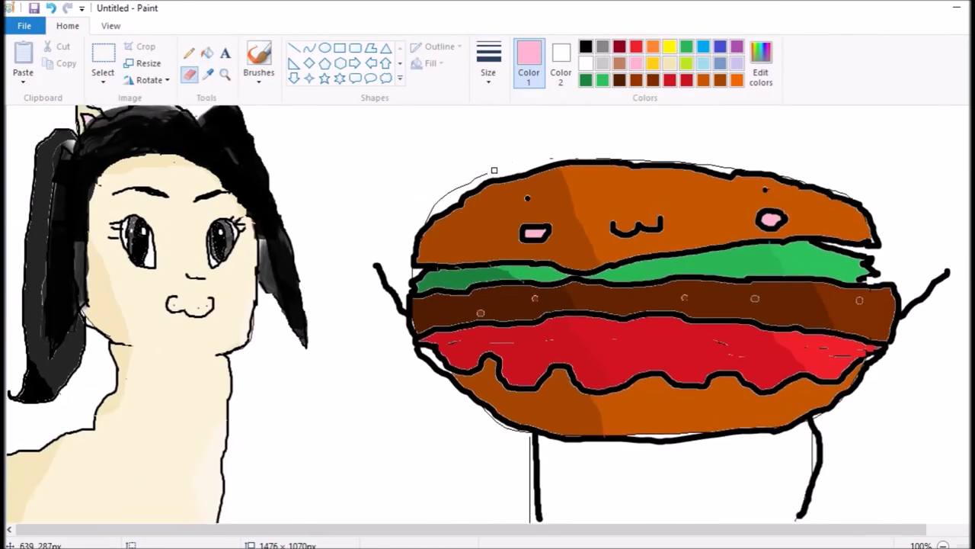
scroll(813, 401, down, 1)
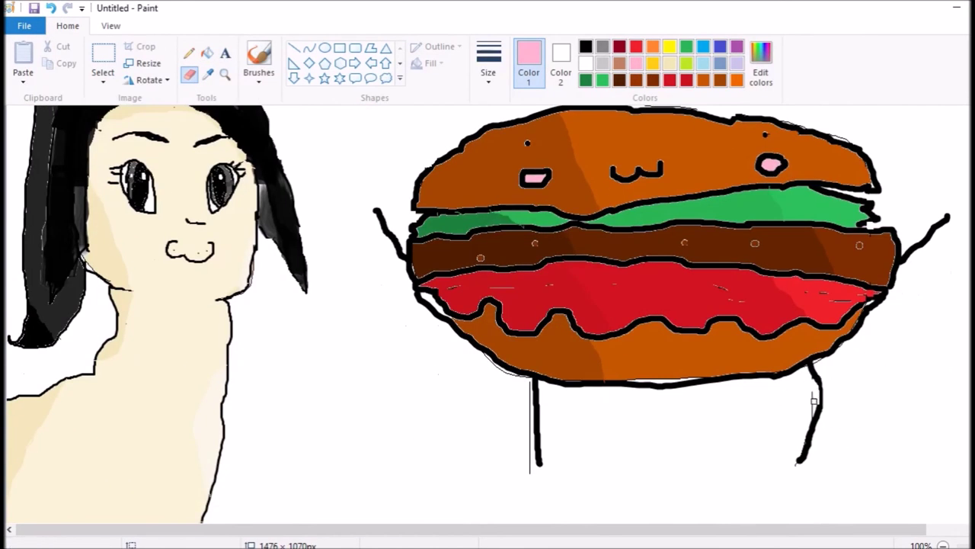
- Fill the white background around the llama girl and the burger with lavender
click(206, 53)
click(351, 153)
scroll(351, 305, up, 3)
scroll(350, 305, down, 3)
scroll(228, 229, down, 1)
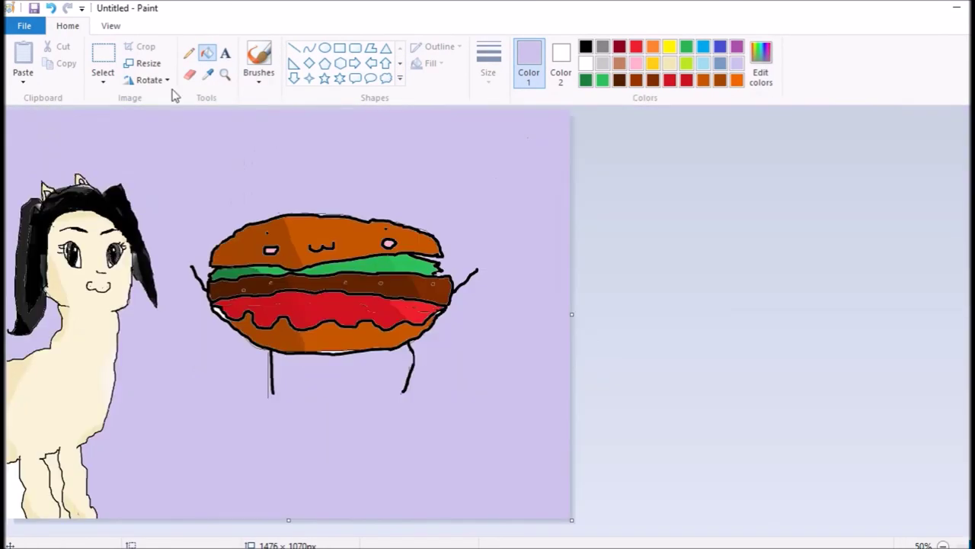
- Add the bold black caption "#Magicburgerandyanderellama" above the burger in Minecraftia, size 18, with a transparent background
click(225, 52)
drag(152, 127, 429, 163)
right_click(349, 48)
drag(157, 135, 155, 148)
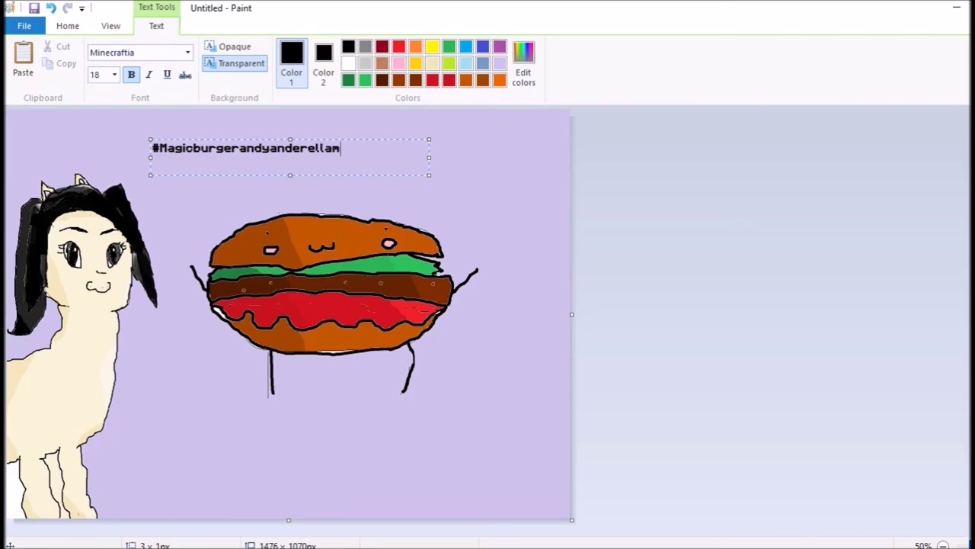
click(620, 447)
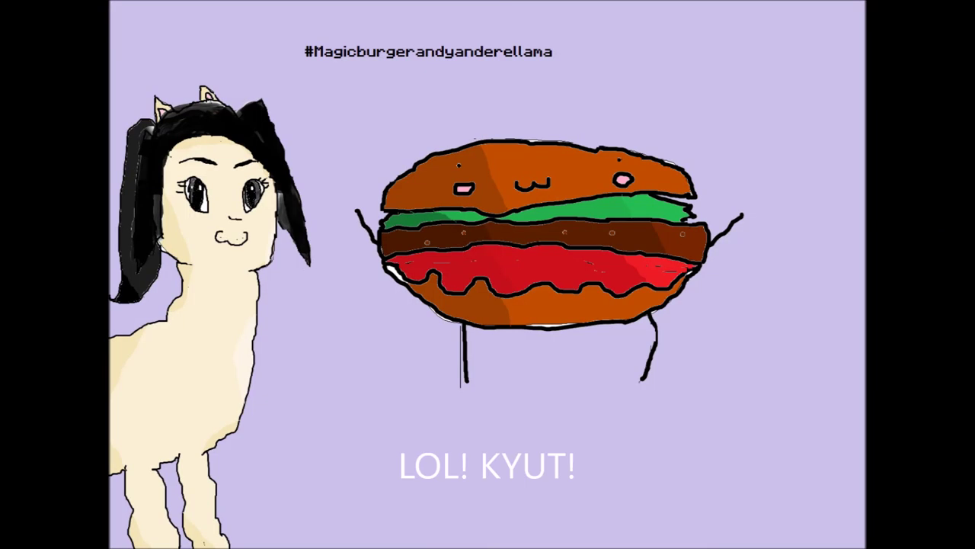